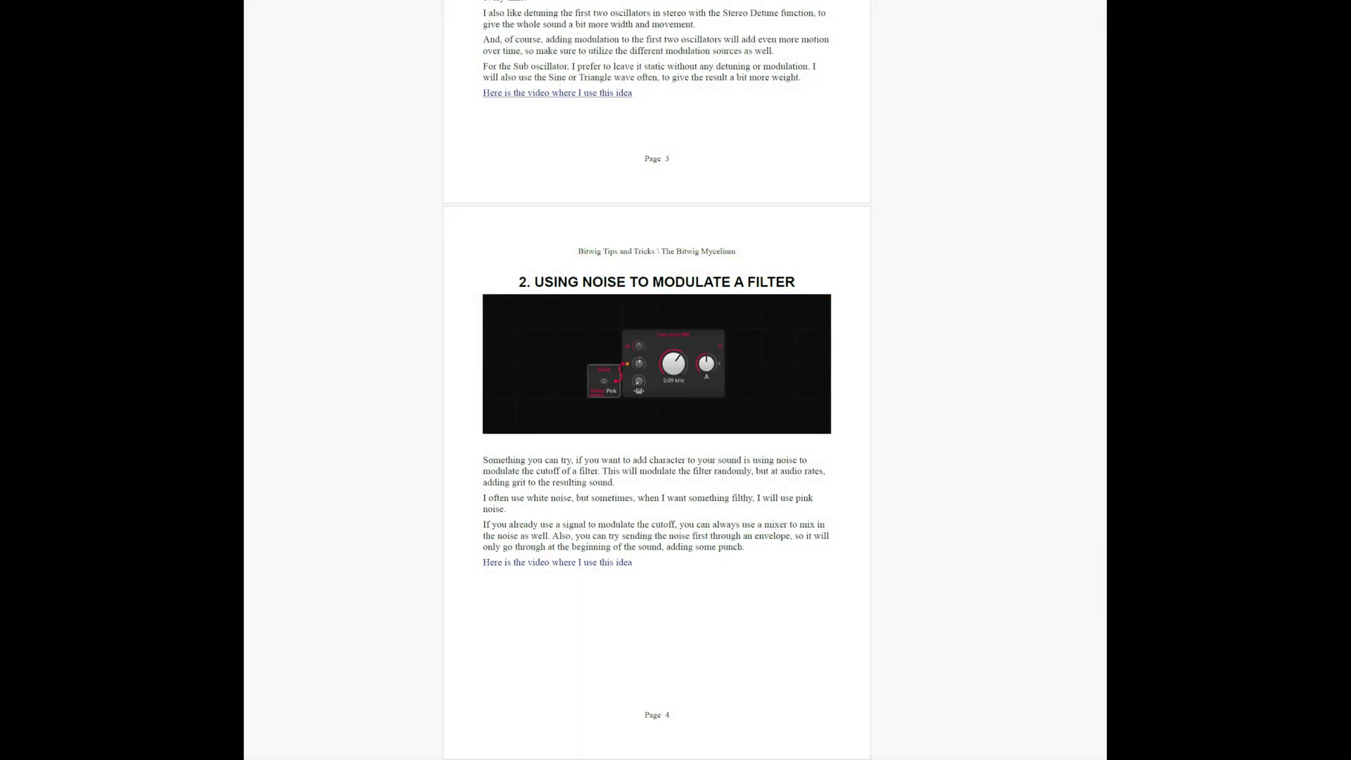
scroll(657, 380, down, 10)
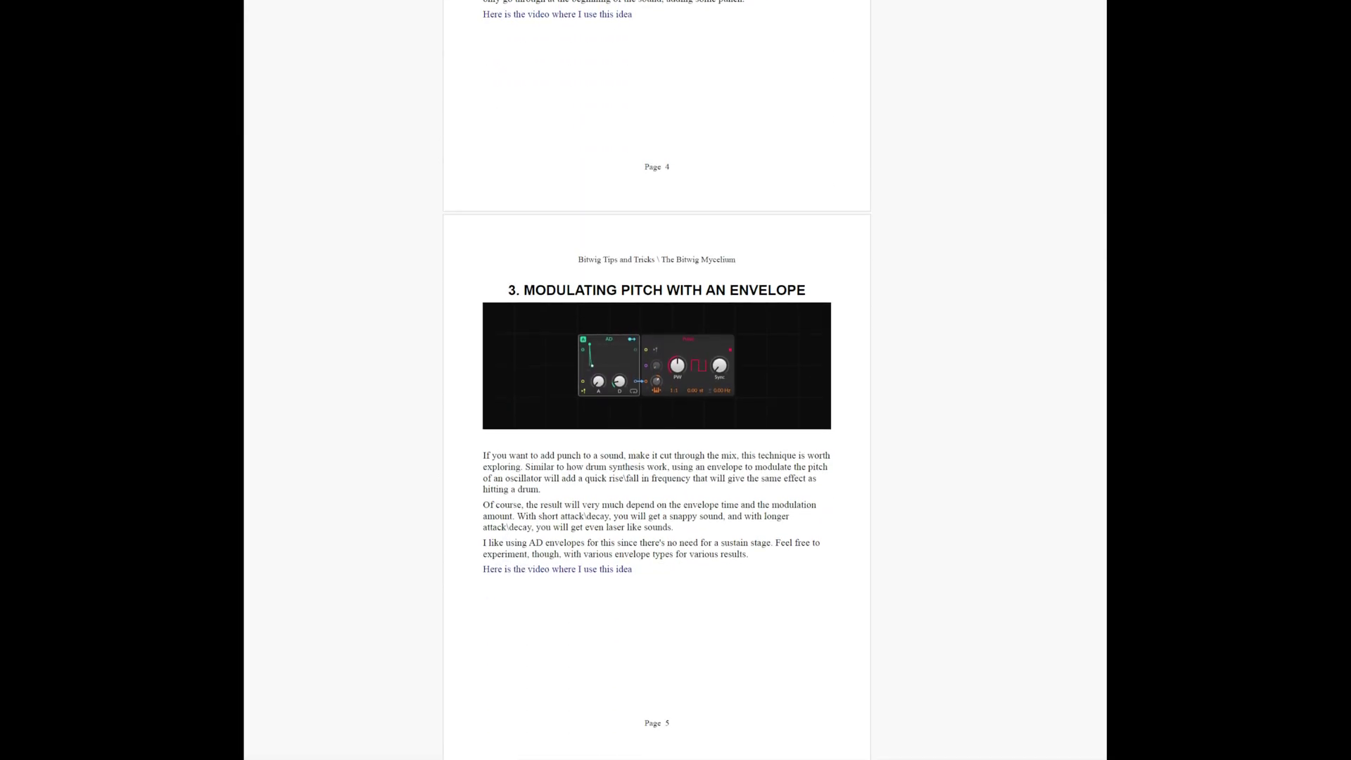
scroll(656, 379, down, 3)
scroll(657, 380, down, 3)
scroll(657, 380, down, 2)
scroll(656, 380, down, 2)
scroll(657, 381, down, 3)
scroll(656, 380, down, 3)
scroll(658, 380, down, 3)
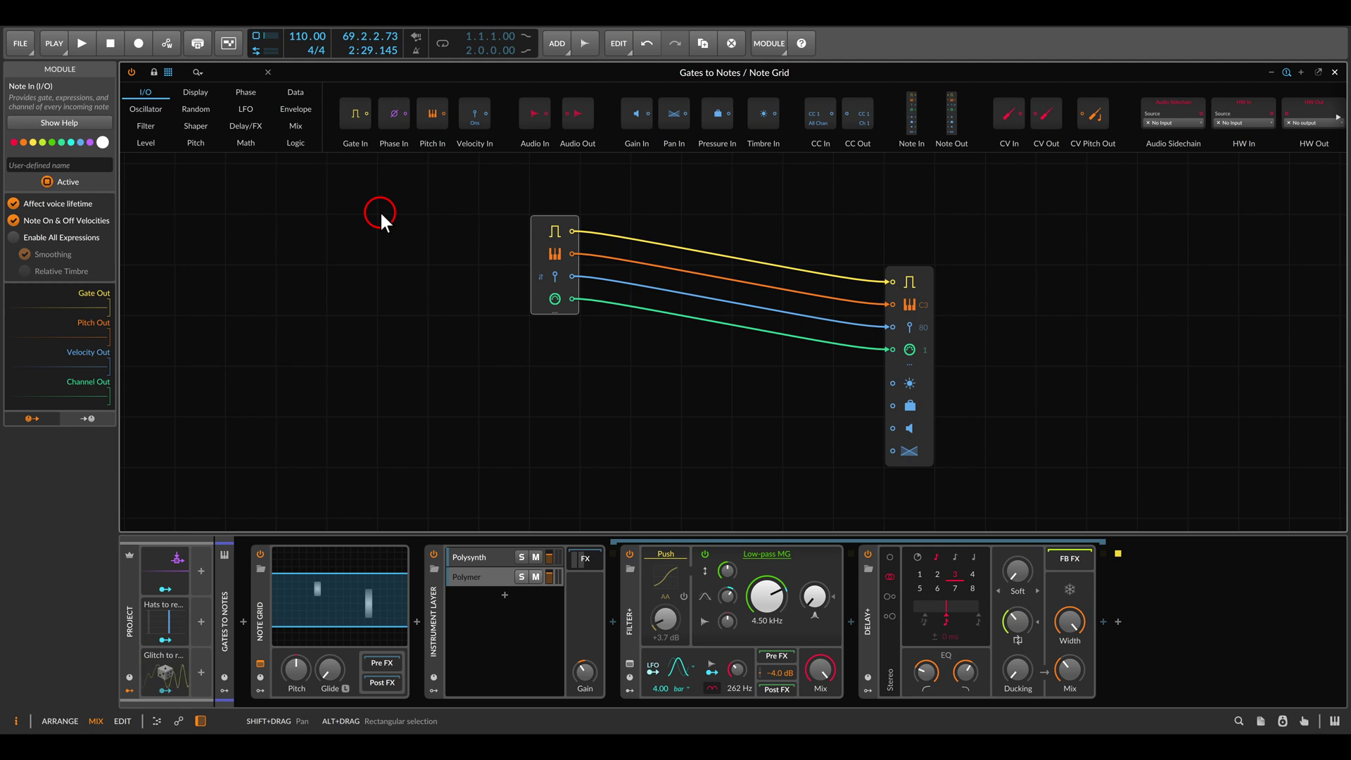
Delete the Note In module with its cables and set the Note Grid Voices to Mono
drag(458, 192, 598, 377)
key(Delete)
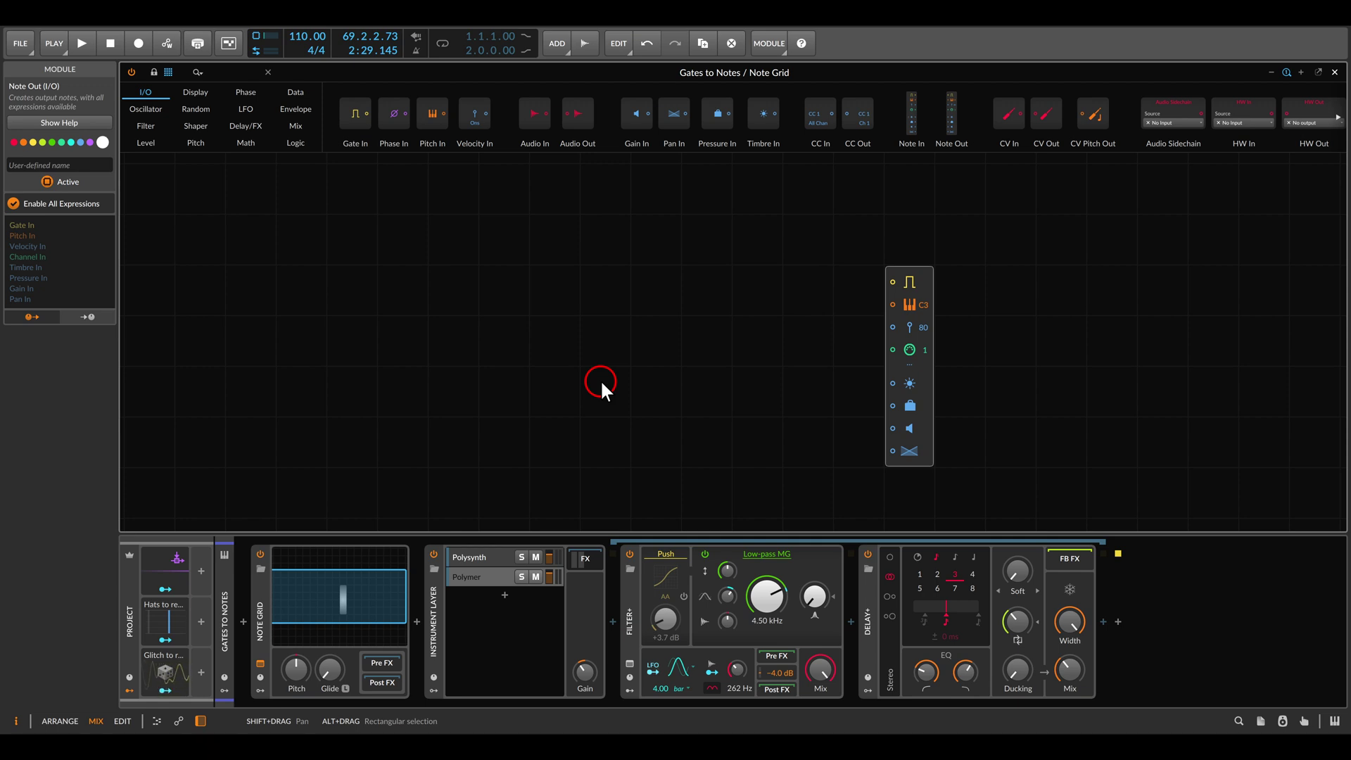
click(263, 609)
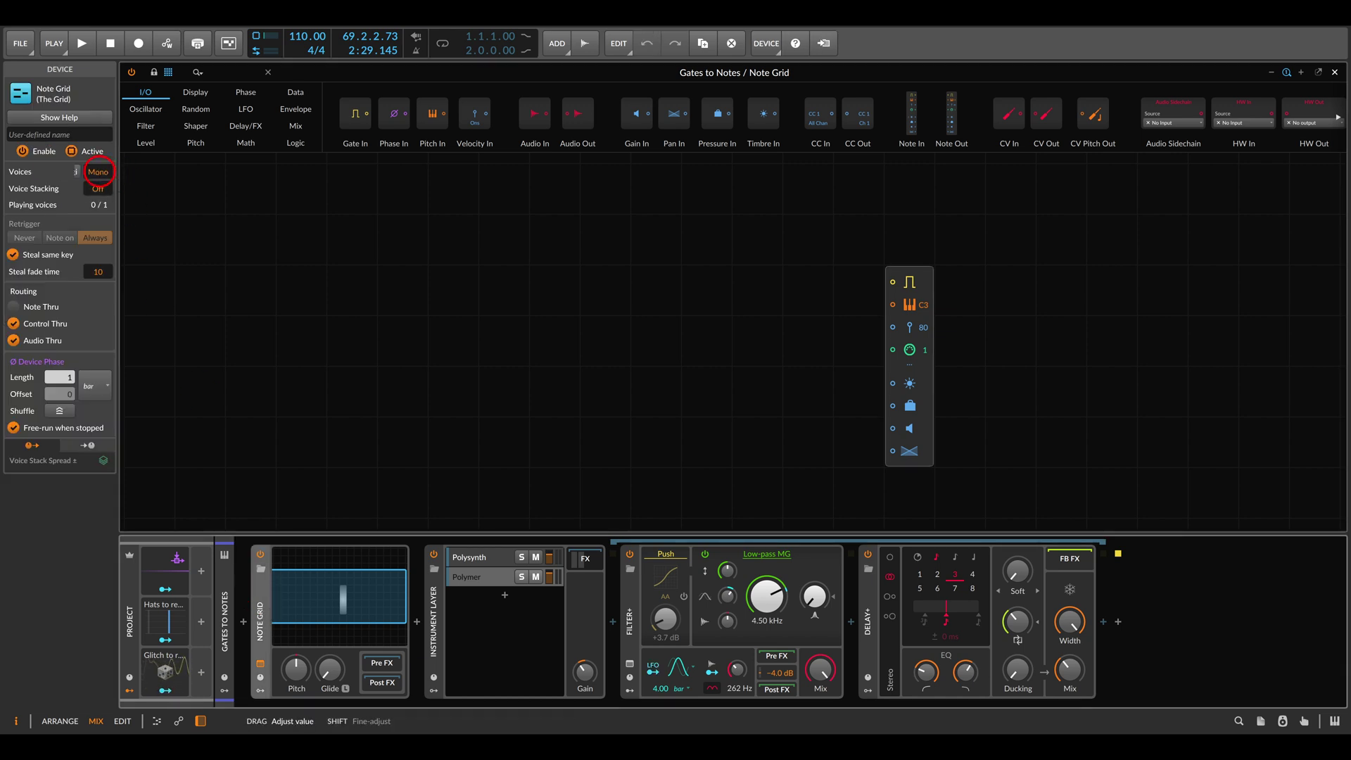
click(97, 171)
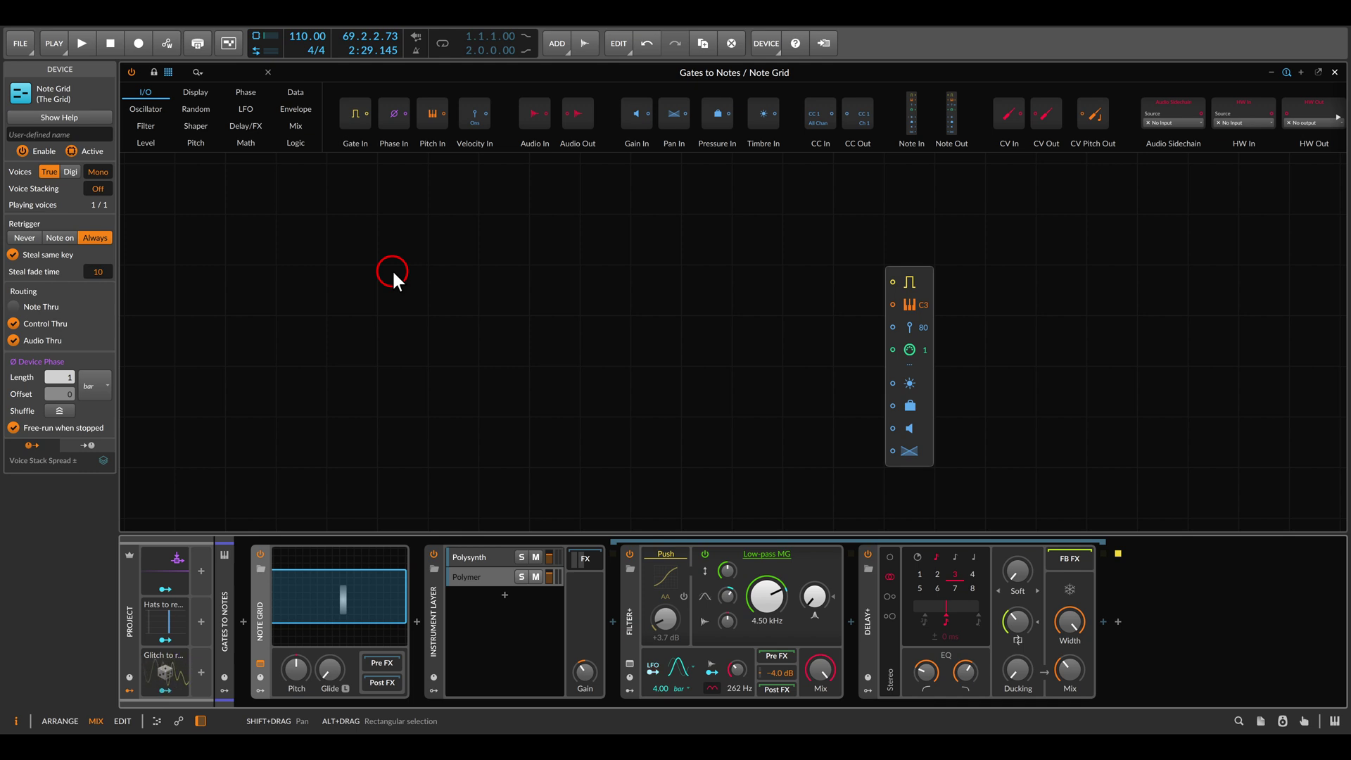
Place a Gates sequencer wired into an Oscilloscope, then Ctrl-drag a duplicate Gates below it
click(296, 93)
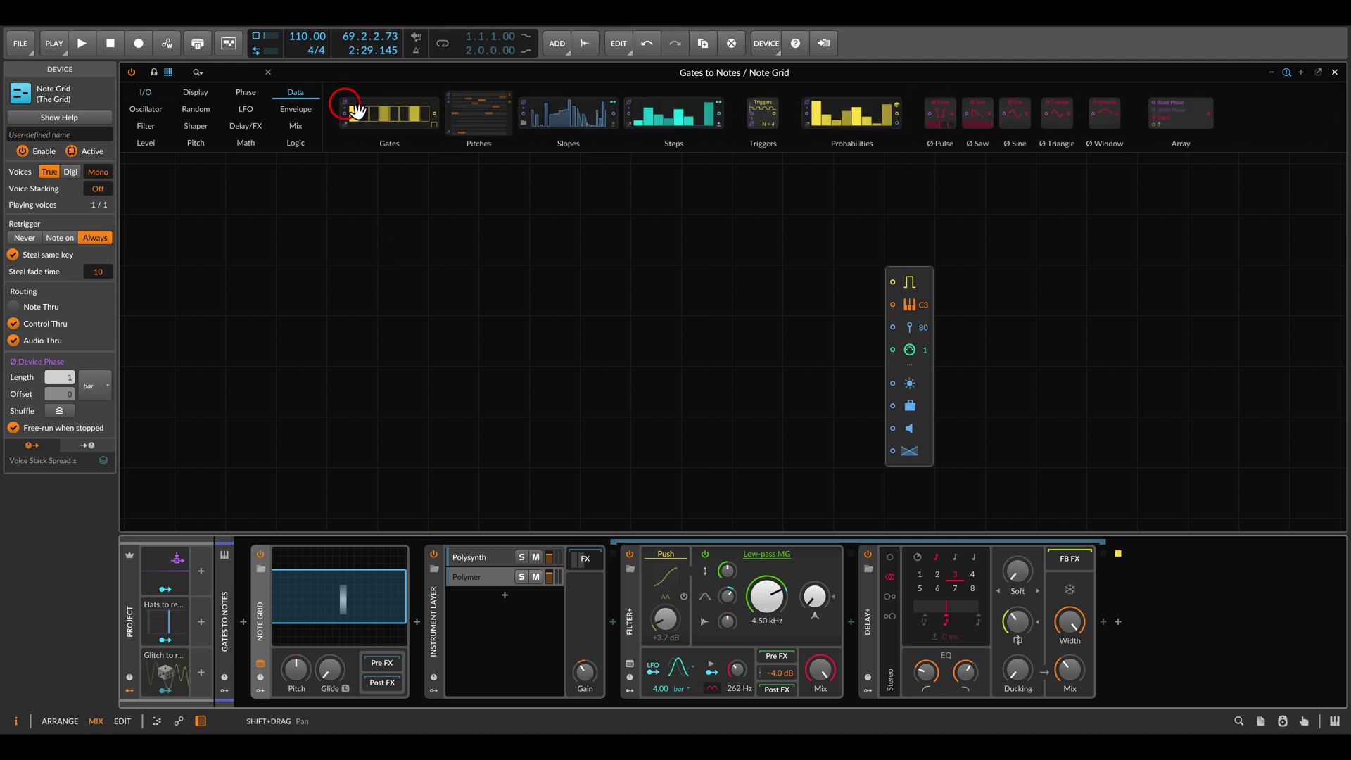
drag(409, 114, 357, 284)
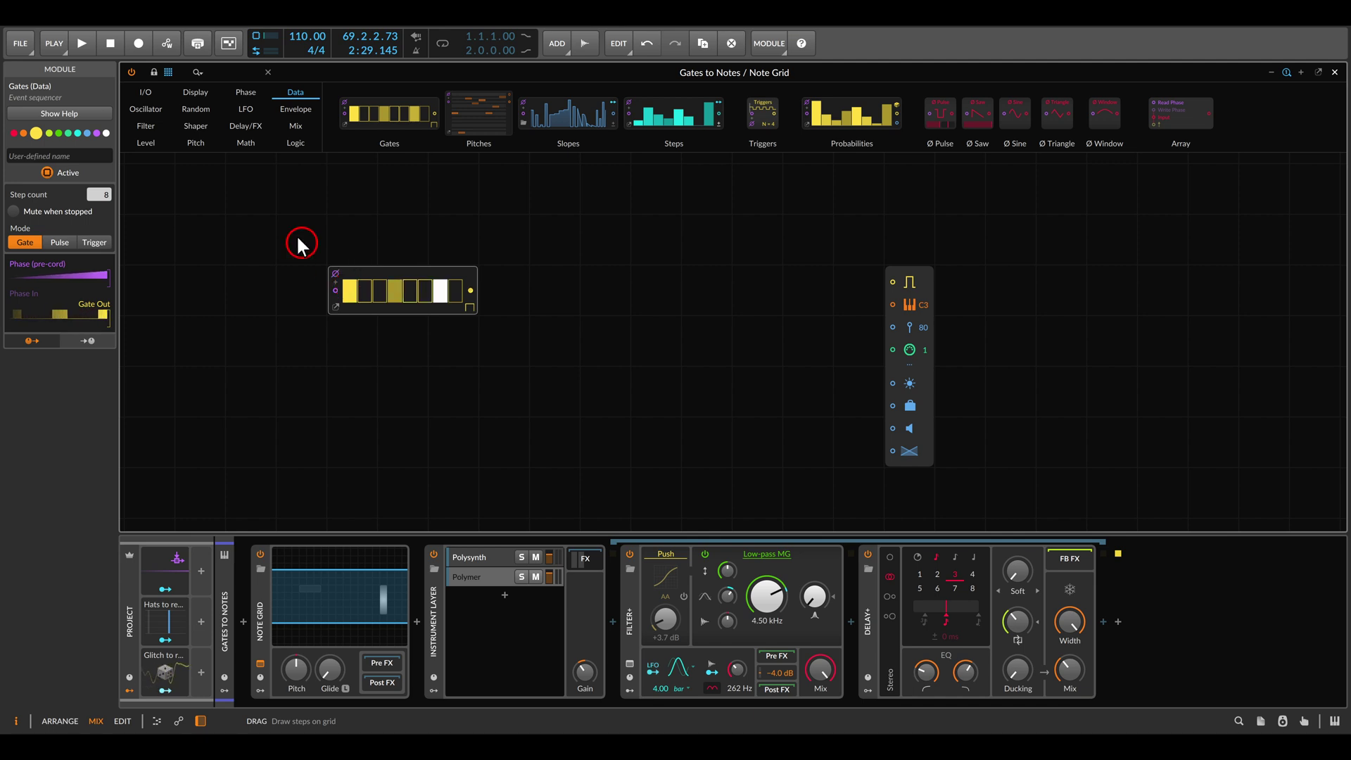
click(196, 91)
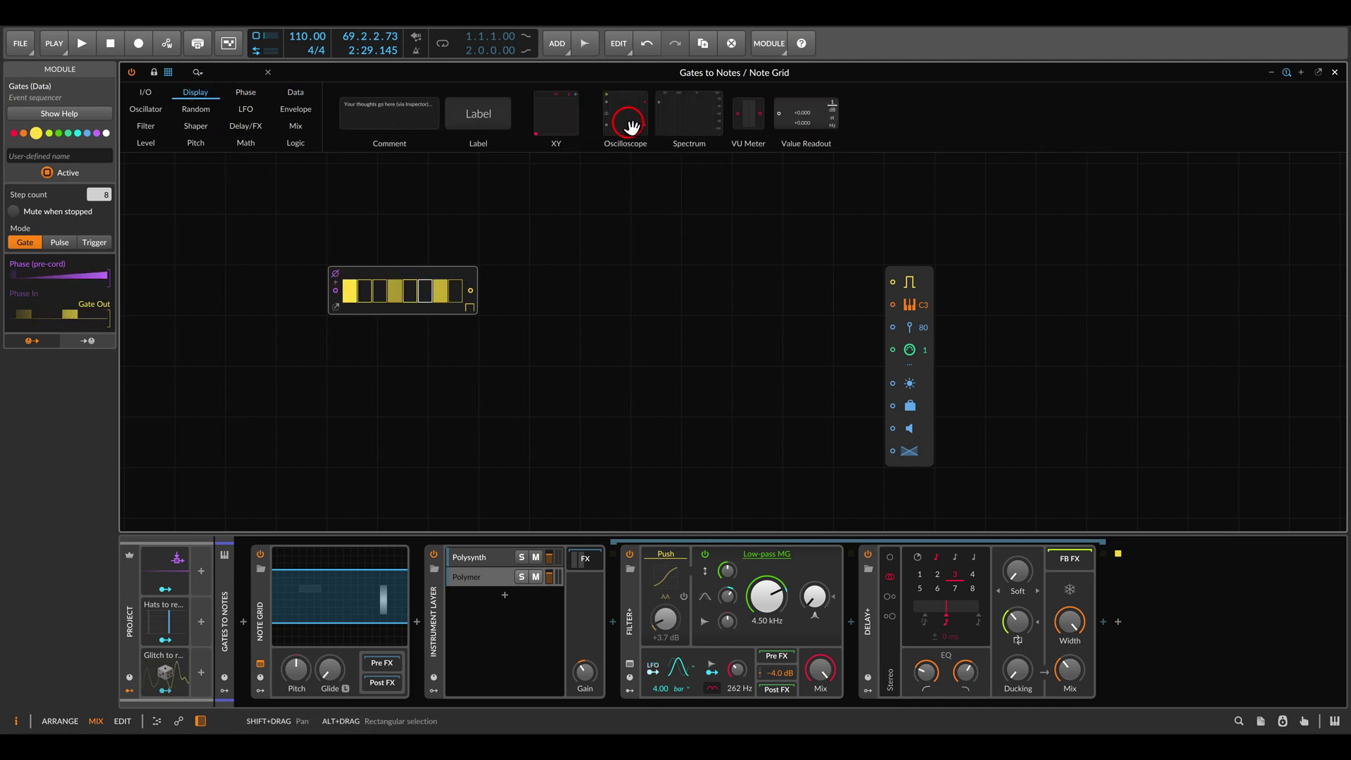
mouse_move(631, 119)
mouse_down()
mouse_move(527, 312)
mouse_move(784, 315)
mouse_up()
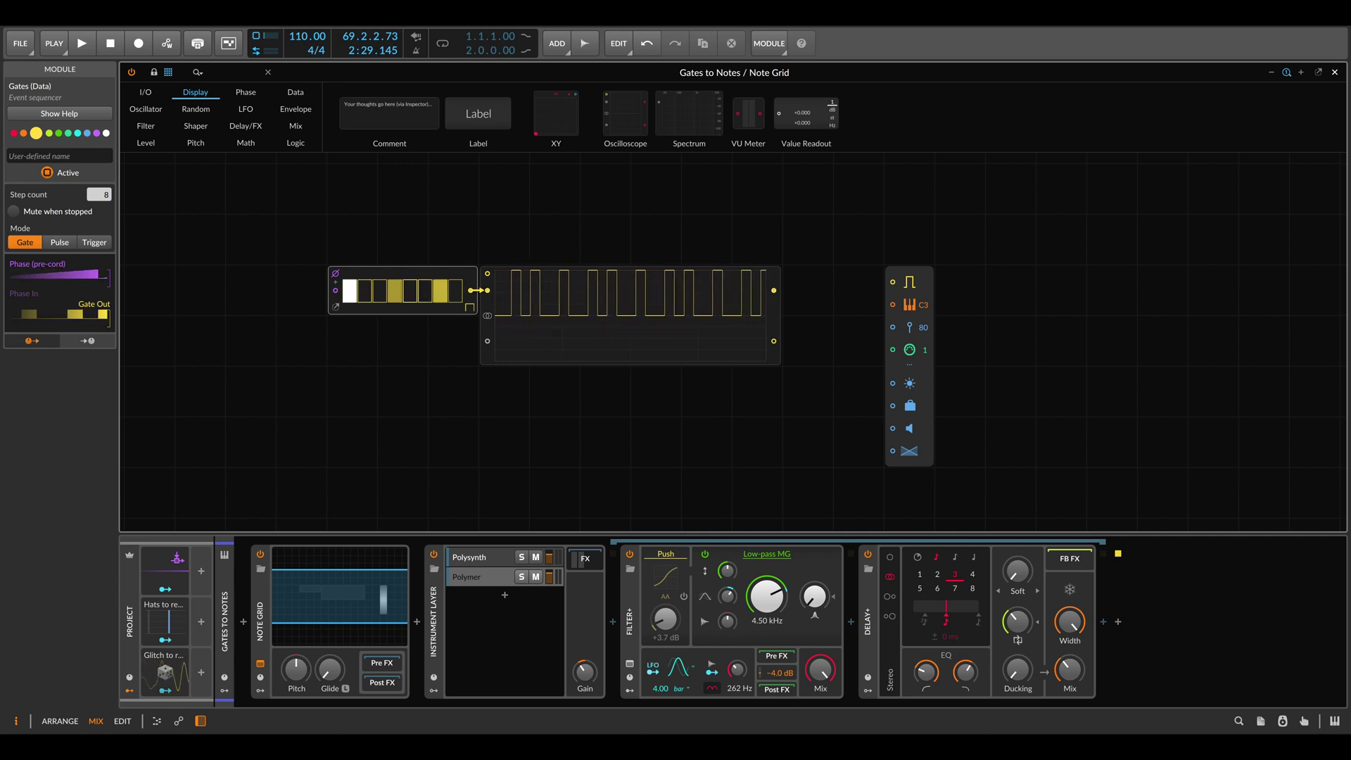
click(383, 280)
ctrl+drag(381, 277, 379, 311)
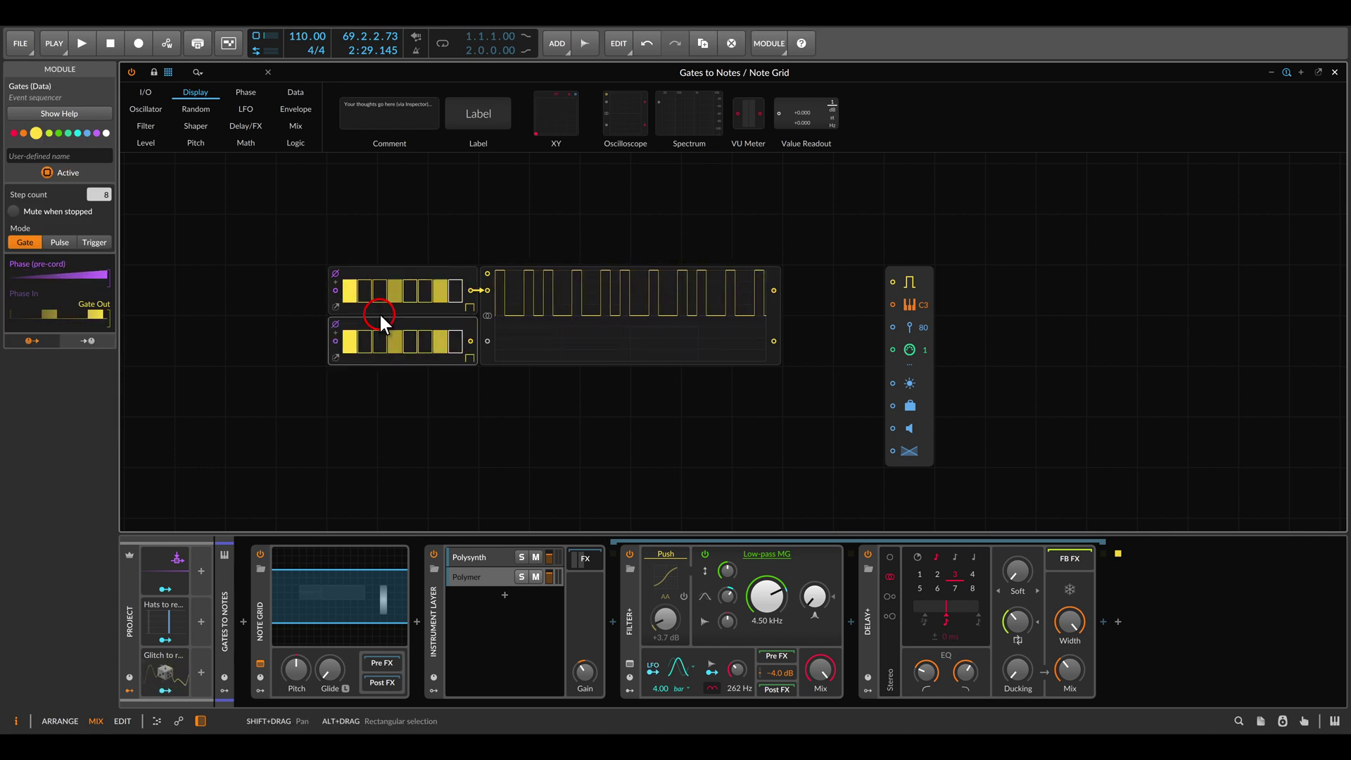
scroll(381, 315, up, 2)
scroll(479, 323, up, 2)
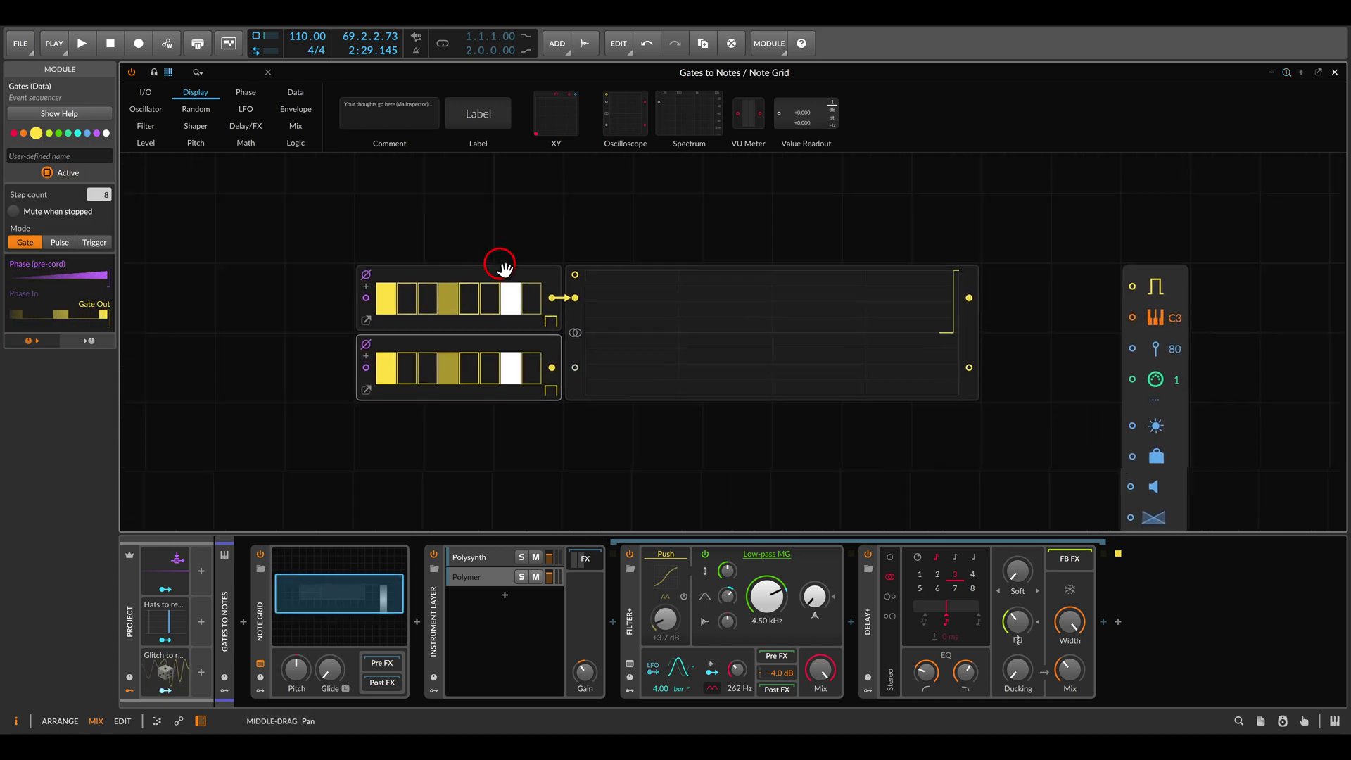
scroll(444, 307, up, 2)
Insert a Mixer between Gates and the oscilloscope, with the second Gates cabled into input 2
click(295, 125)
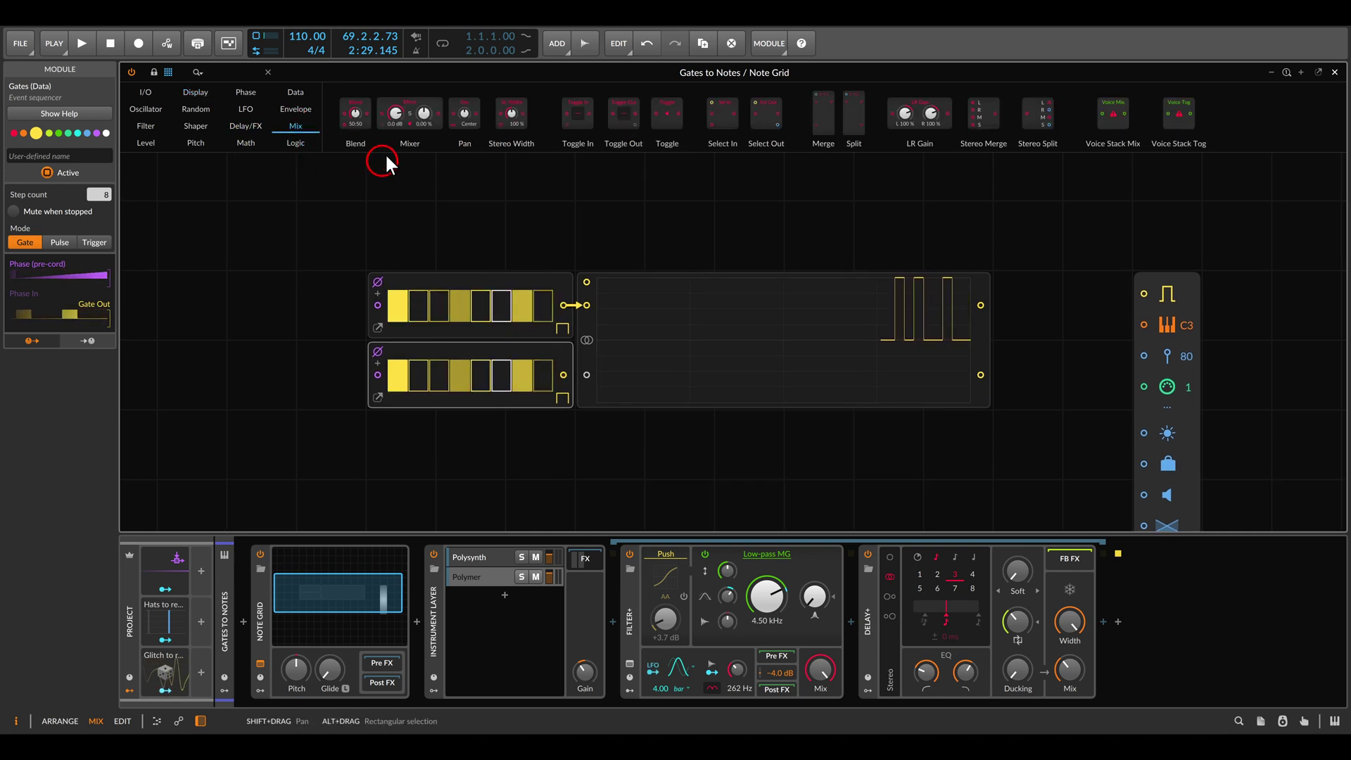
mouse_move(396, 114)
mouse_down()
mouse_move(562, 307)
mouse_move(619, 317)
mouse_up()
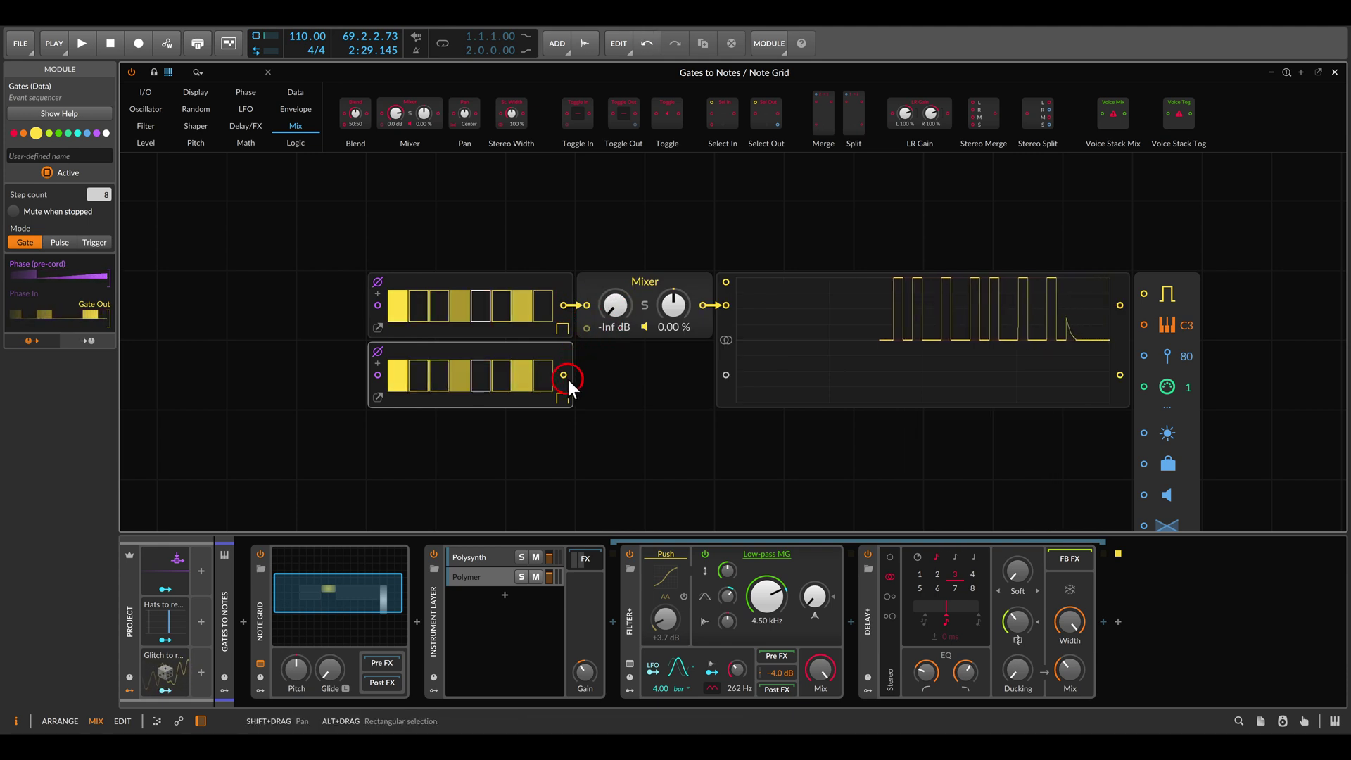
drag(563, 374, 584, 331)
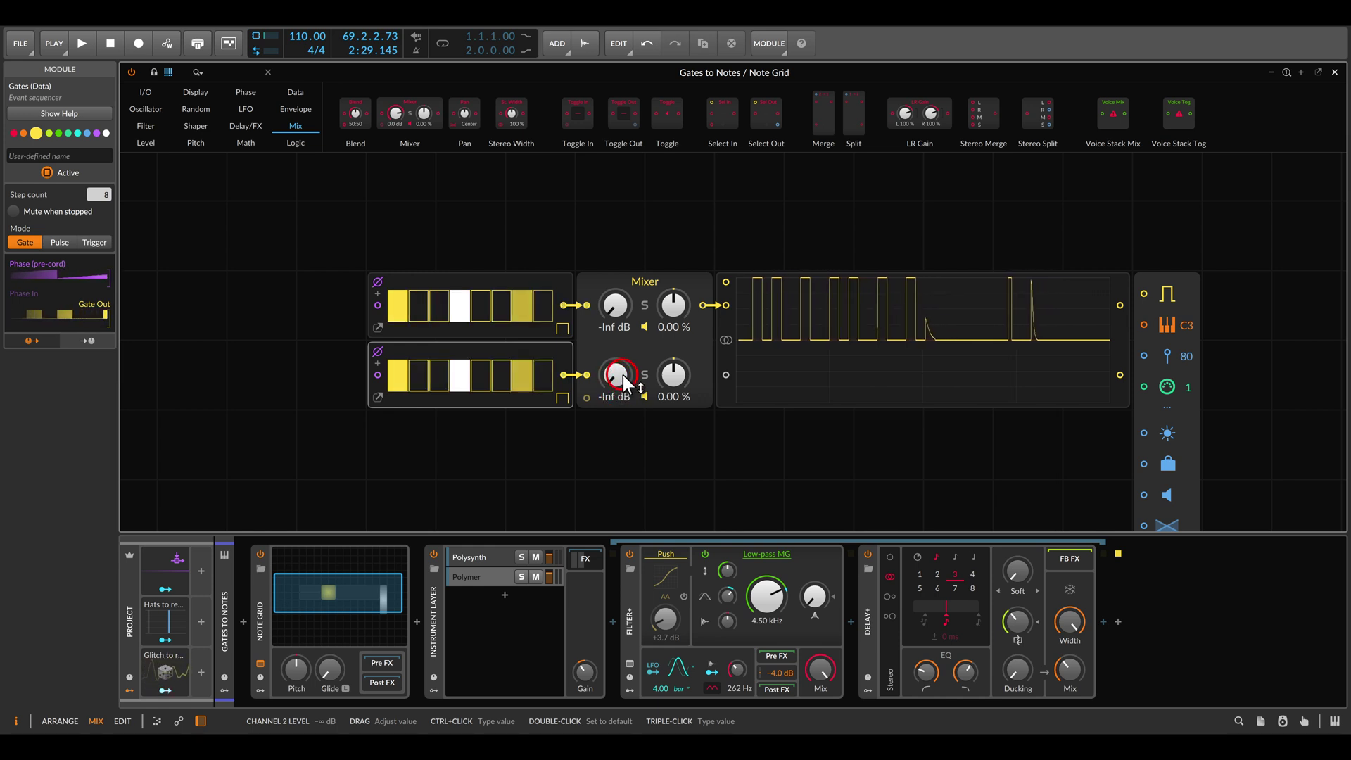
Redraw the lower Gates pattern: step 4 off, steps 2, 3 and 8 on
click(458, 377)
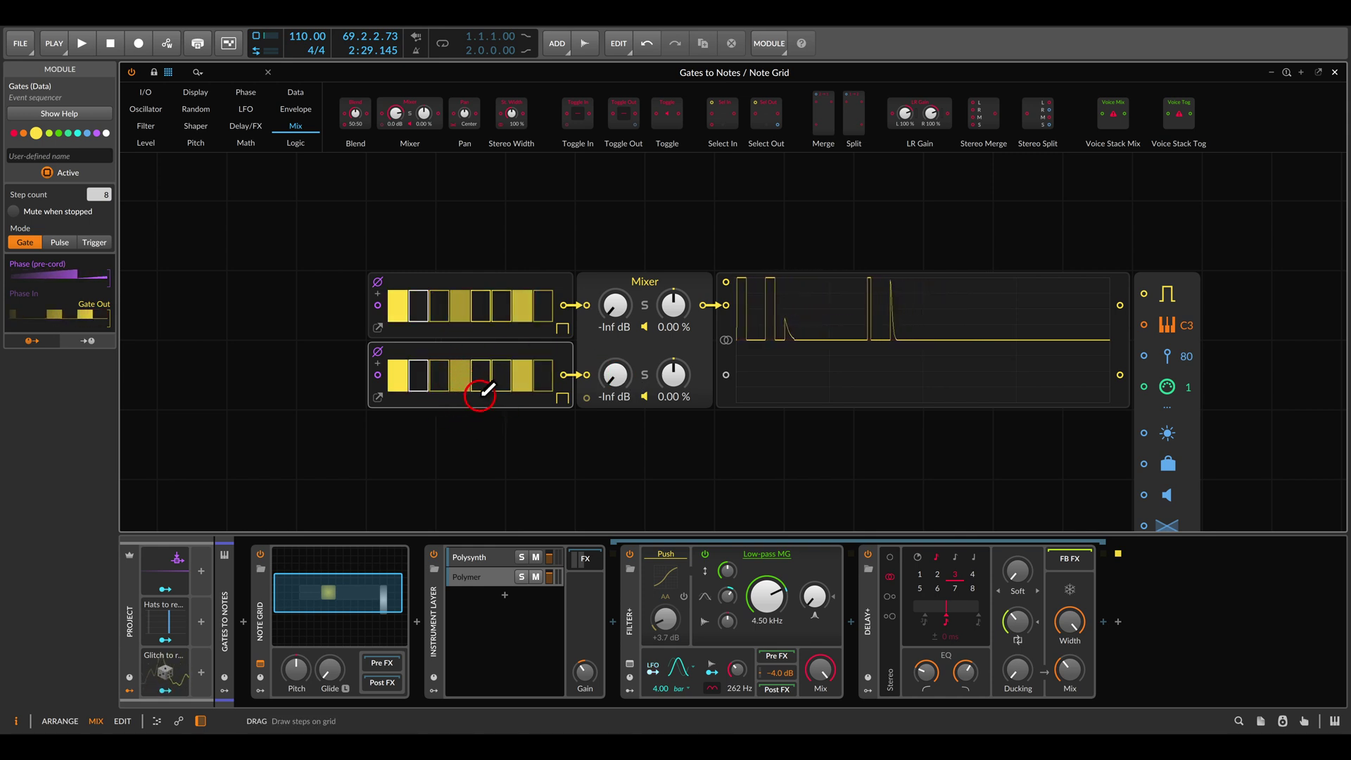
mouse_move(449, 376)
mouse_down()
mouse_move(418, 375)
mouse_move(542, 375)
mouse_up()
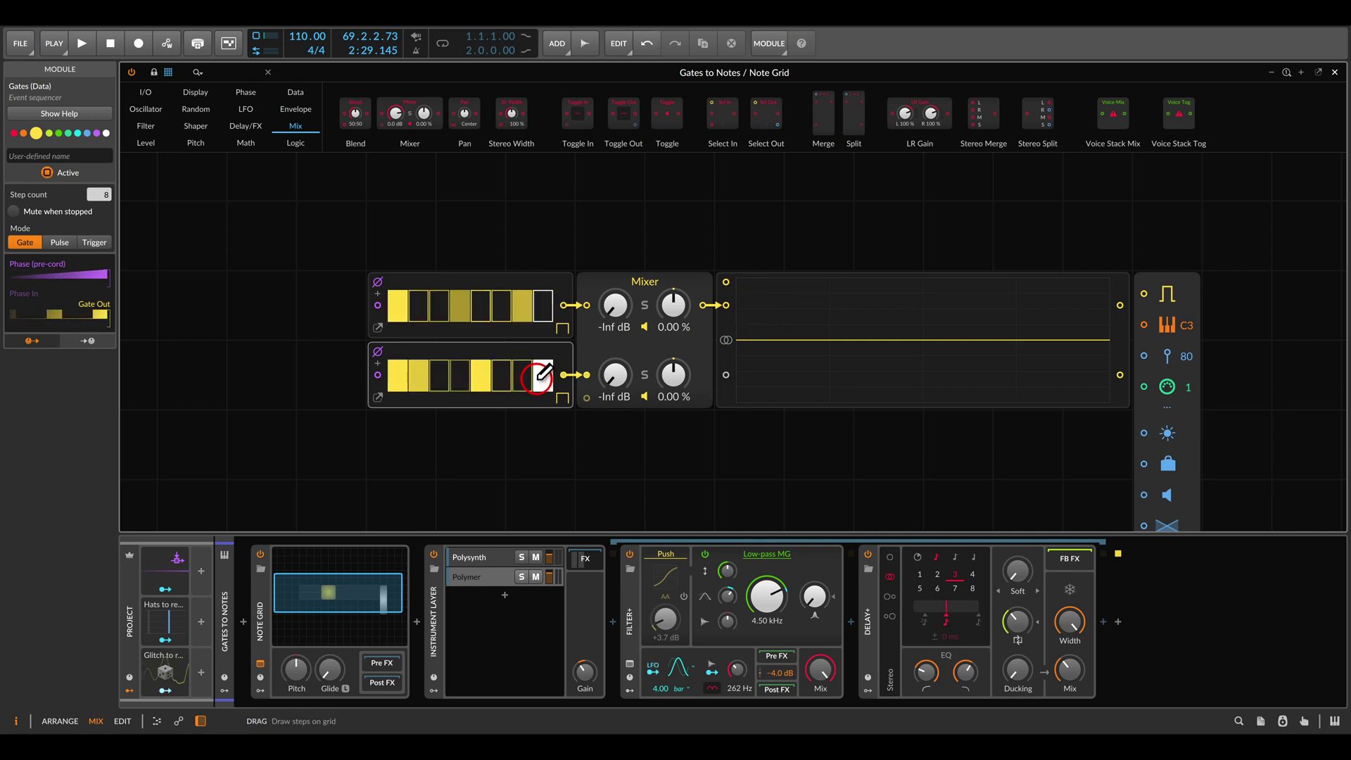
drag(541, 375, 548, 375)
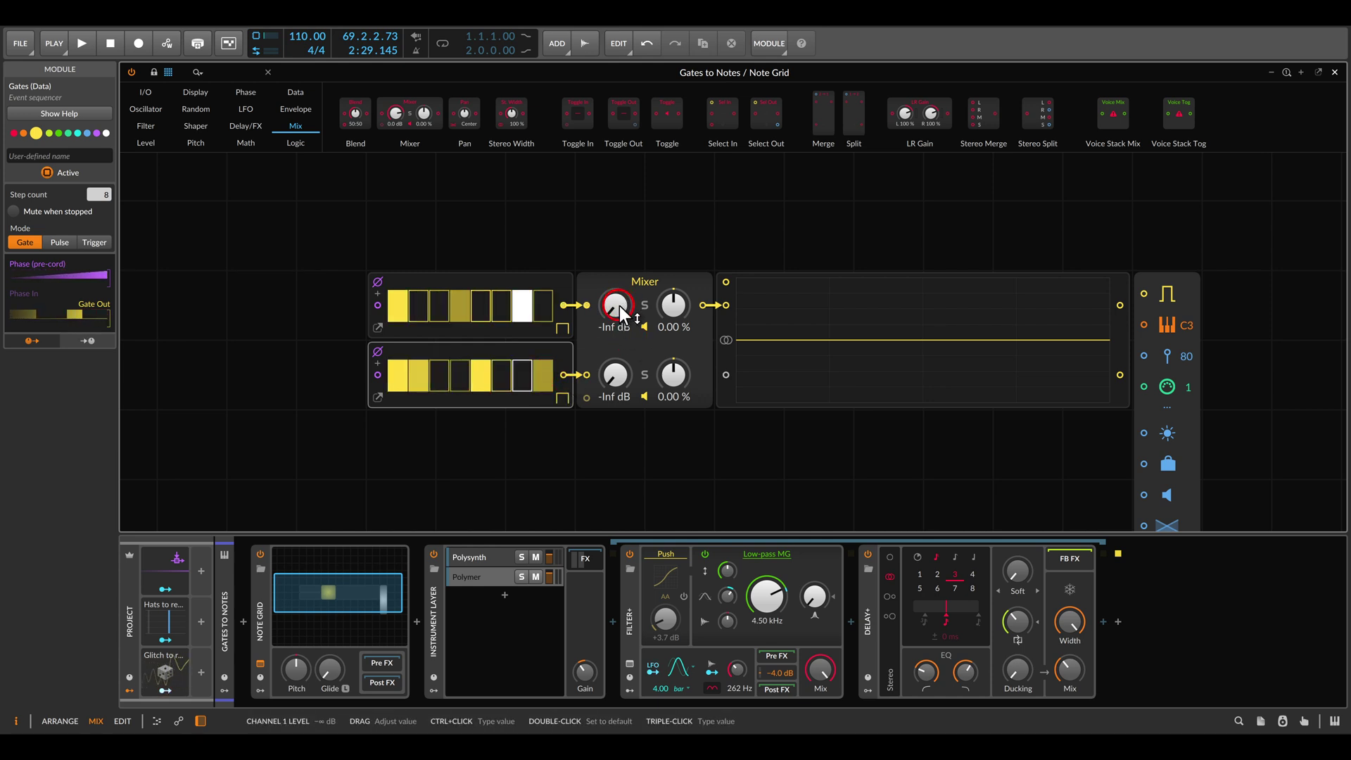
Set the Mixer channel levels to -13.1 dB and -15.2 dB
drag(620, 306, 614, 300)
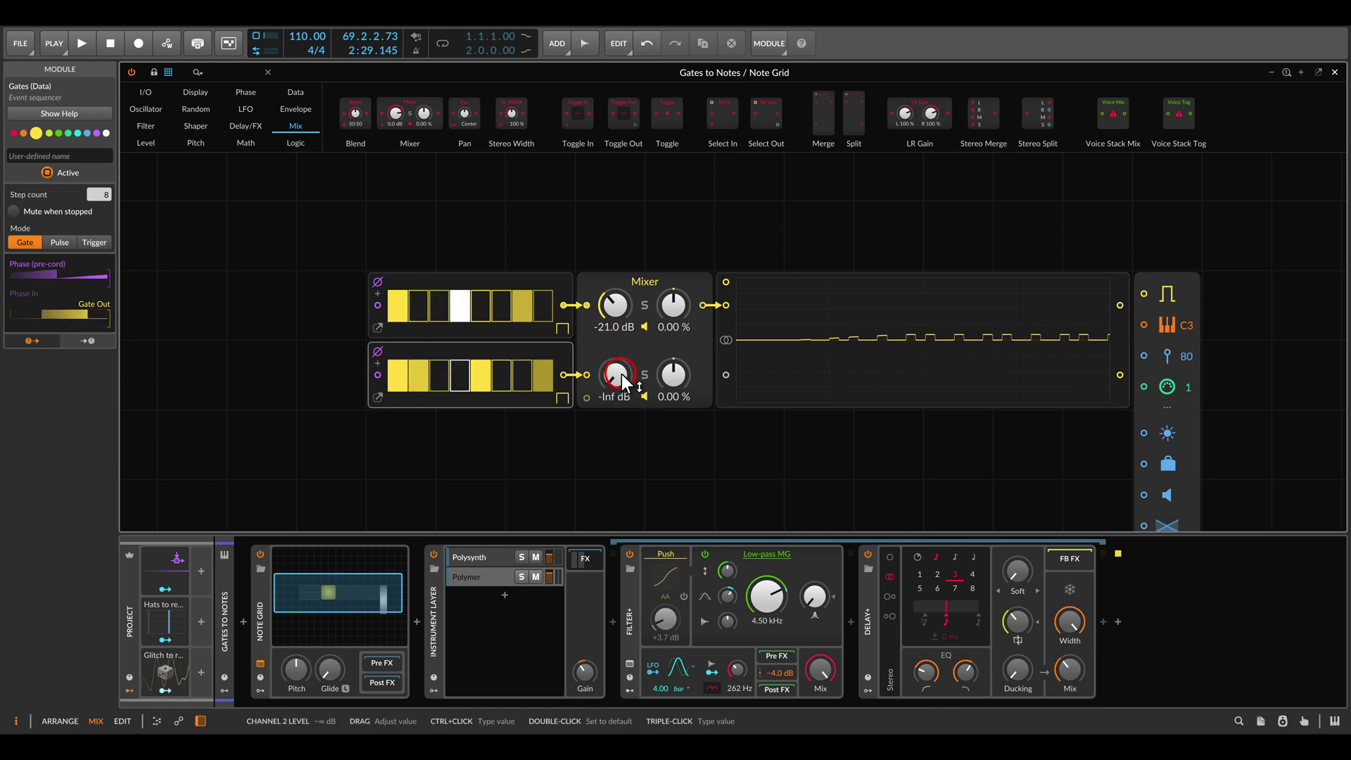
drag(619, 376, 619, 359)
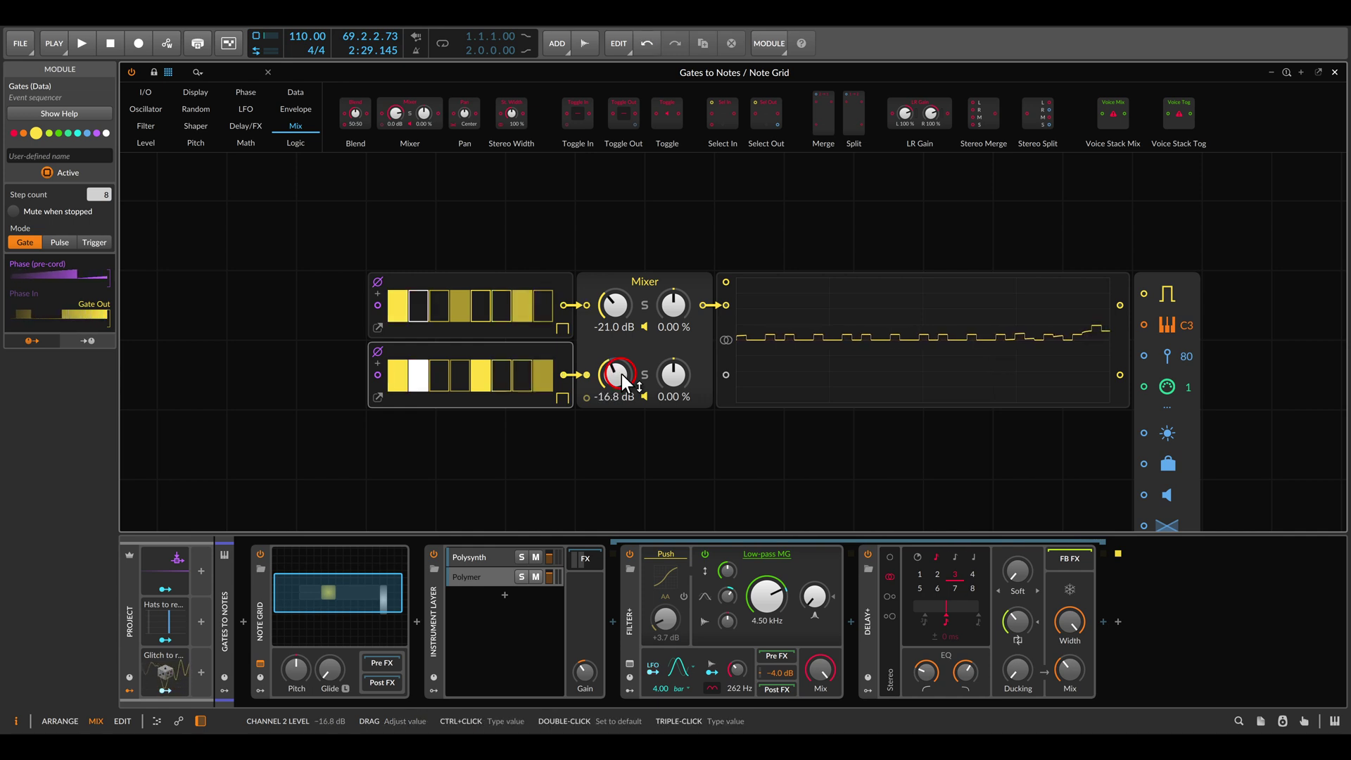
drag(616, 306, 614, 285)
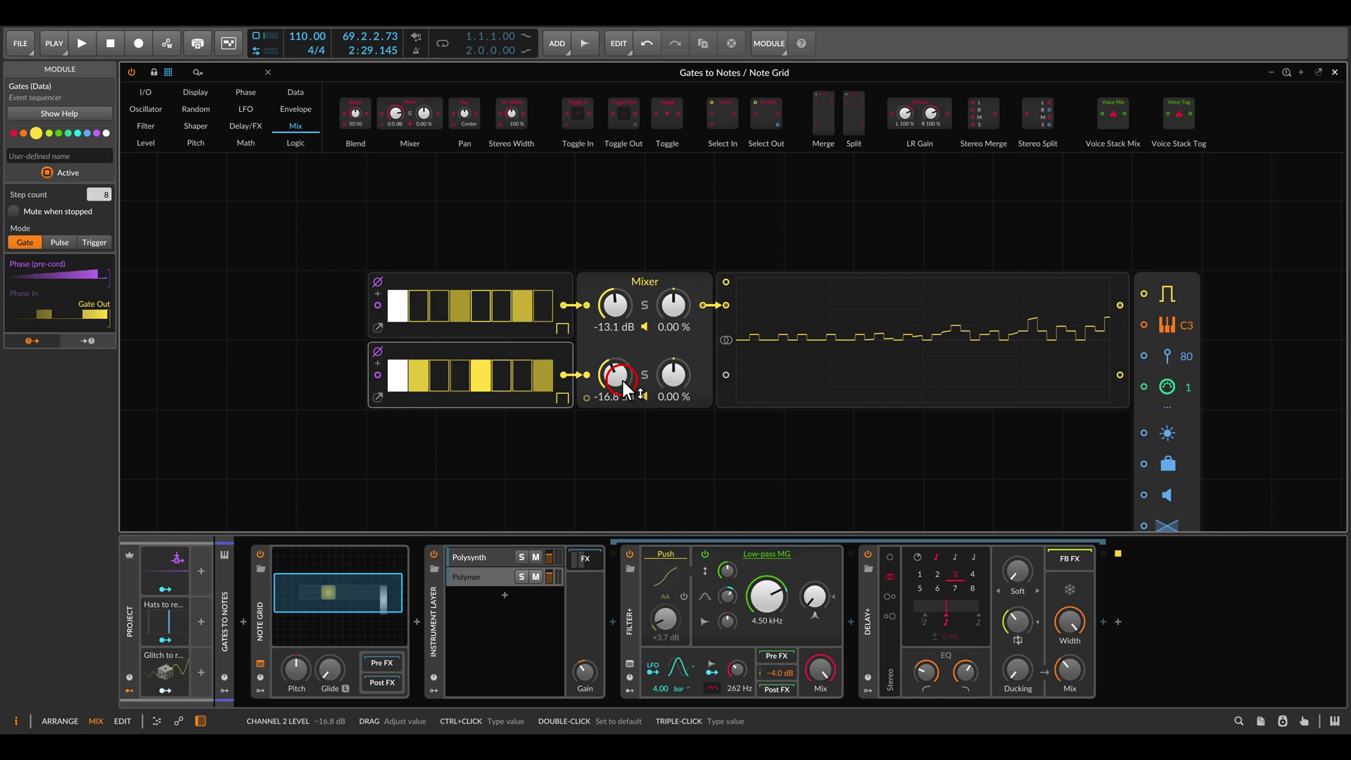
drag(623, 382, 631, 377)
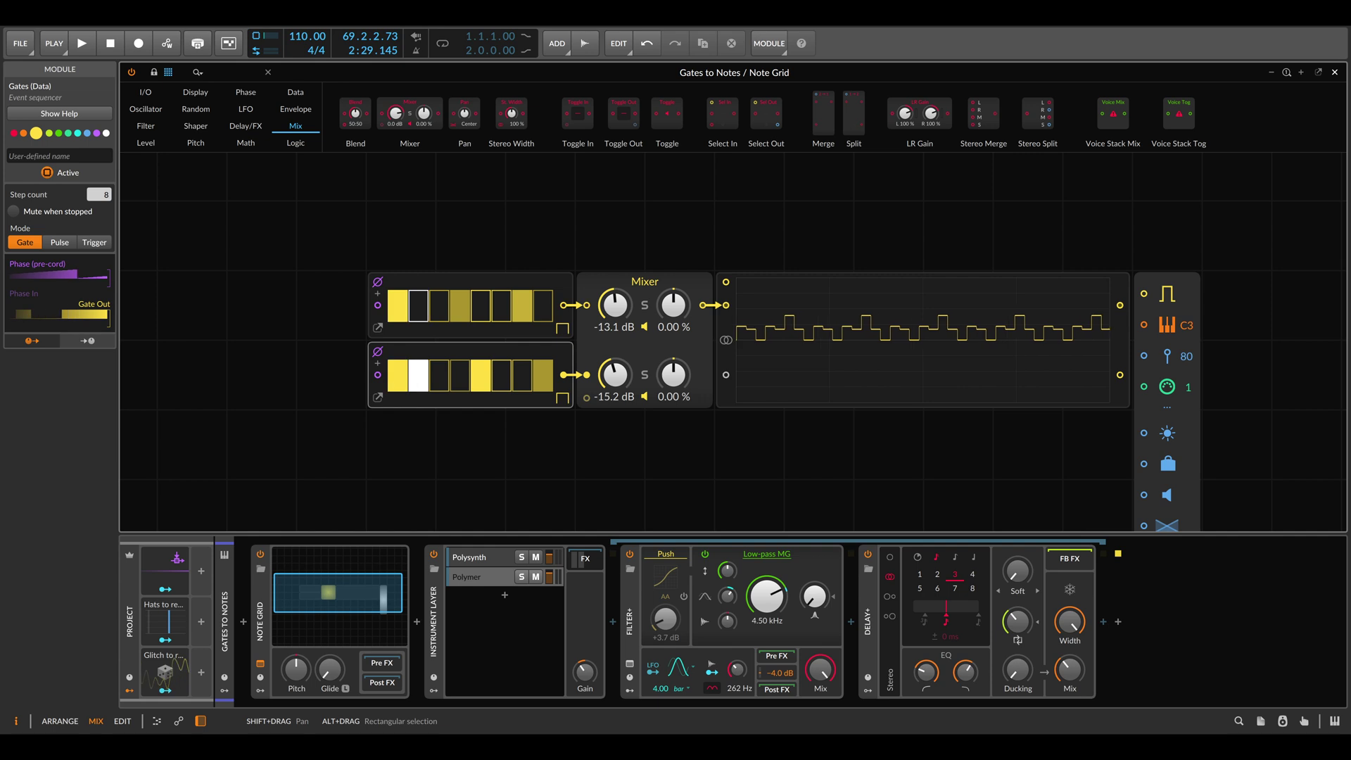
Duplicate Gates into a third row, redraw steps 2–6, and cable it to a new Mixer channel
mouse_move(605, 474)
mouse_down()
mouse_move(634, 407)
mouse_move(546, 341)
mouse_move(544, 385)
mouse_up()
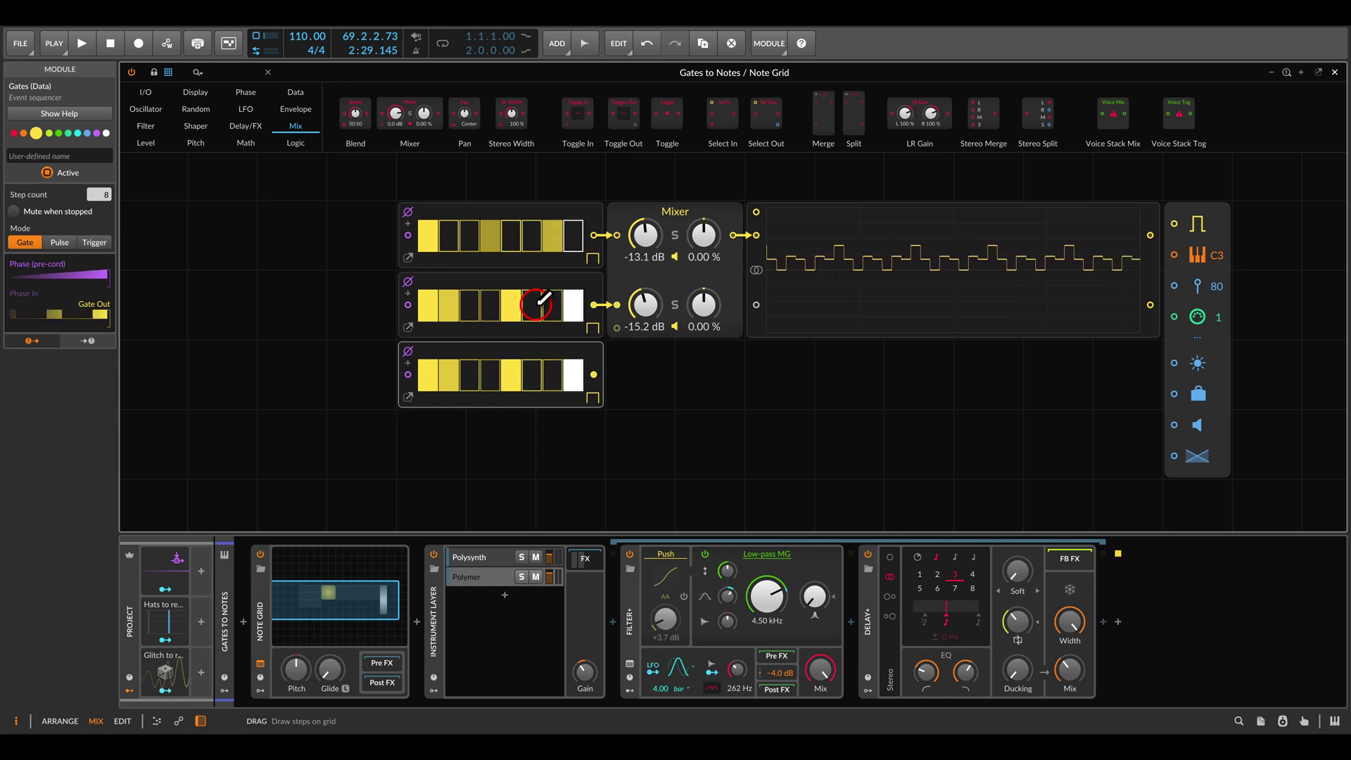
click(430, 375)
drag(453, 376, 570, 375)
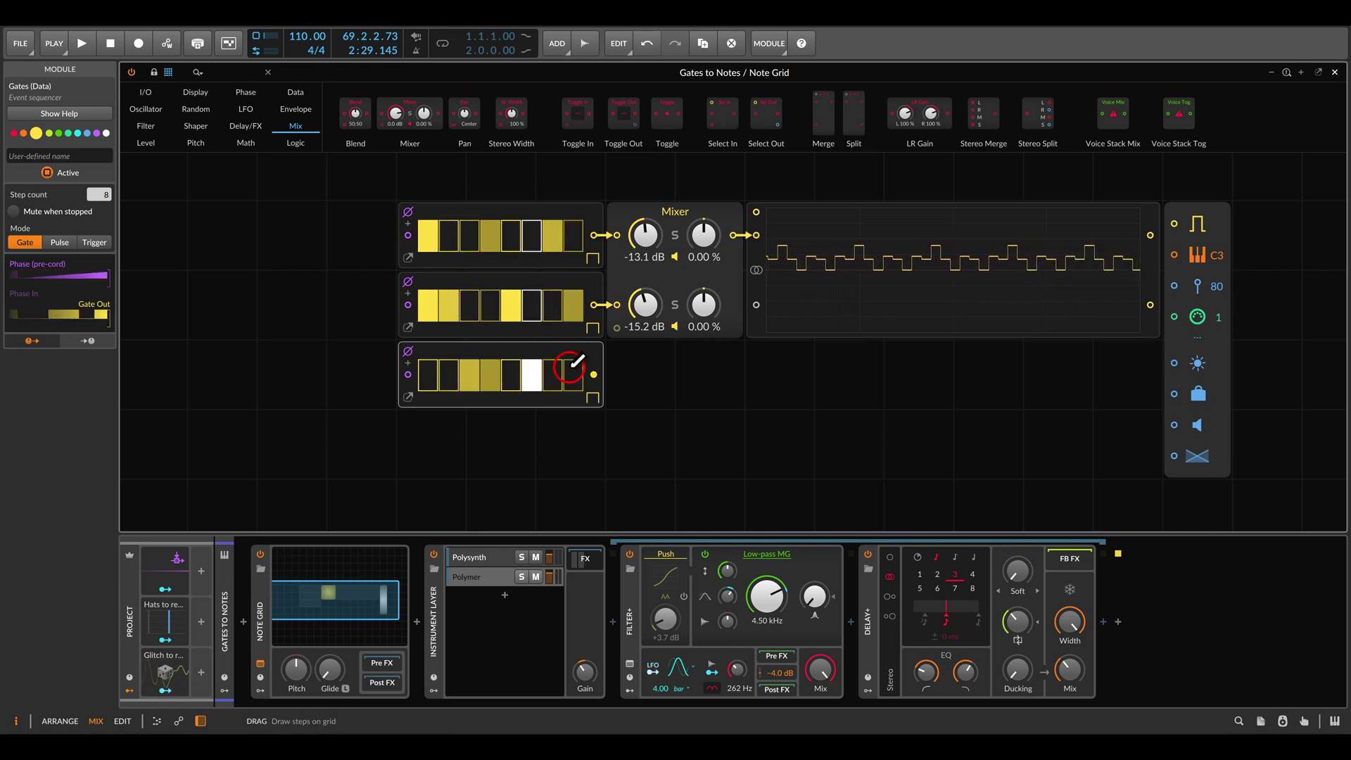
mouse_move(591, 376)
mouse_down()
mouse_move(618, 349)
mouse_move(646, 392)
mouse_up()
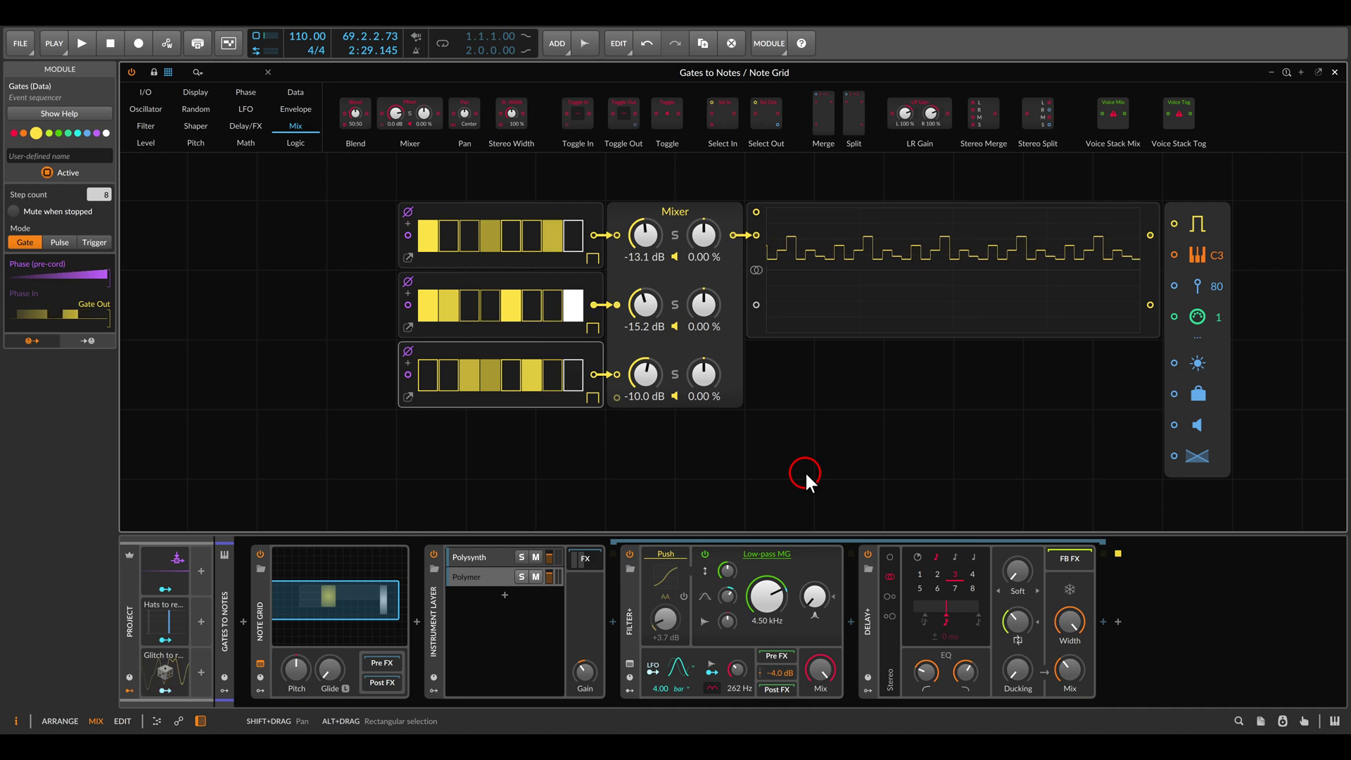
Stop the patch running while transport is stopped, and delete the oscilloscope
click(262, 601)
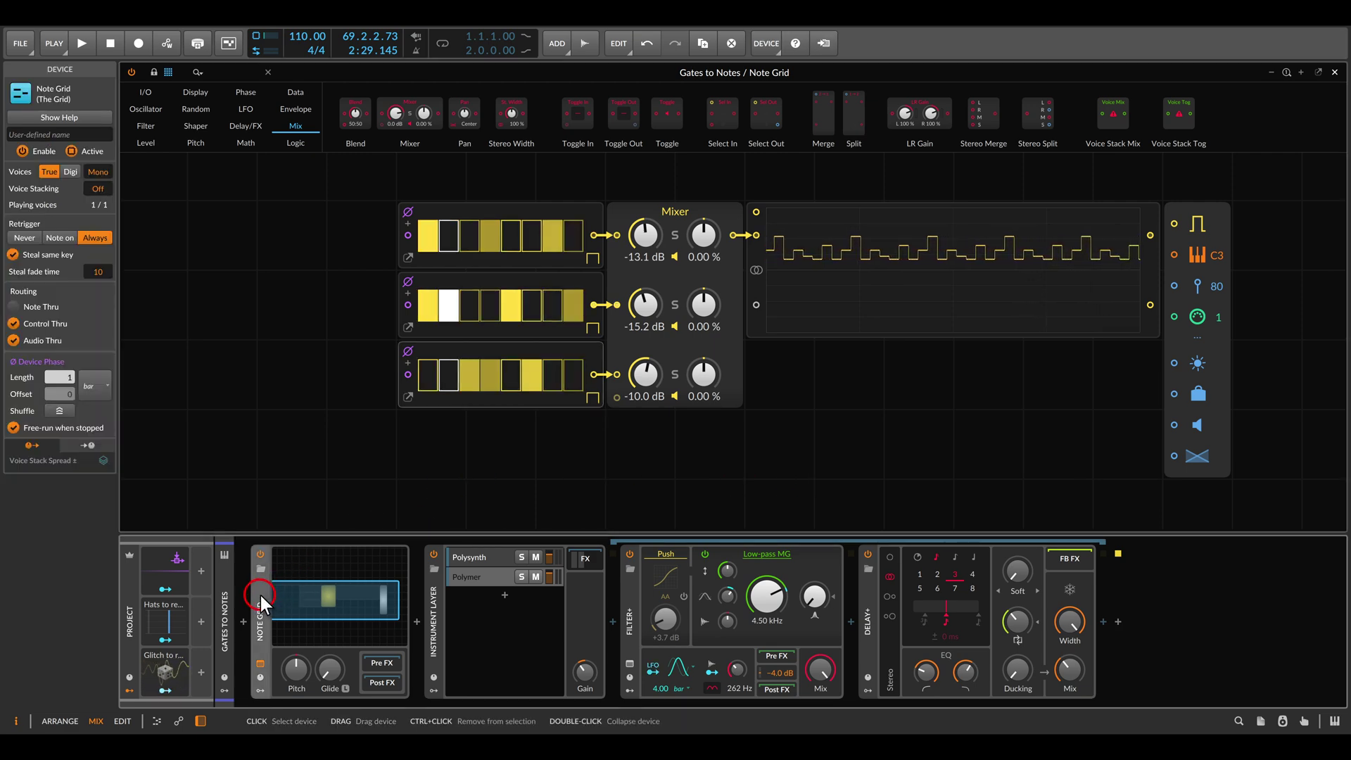
click(14, 428)
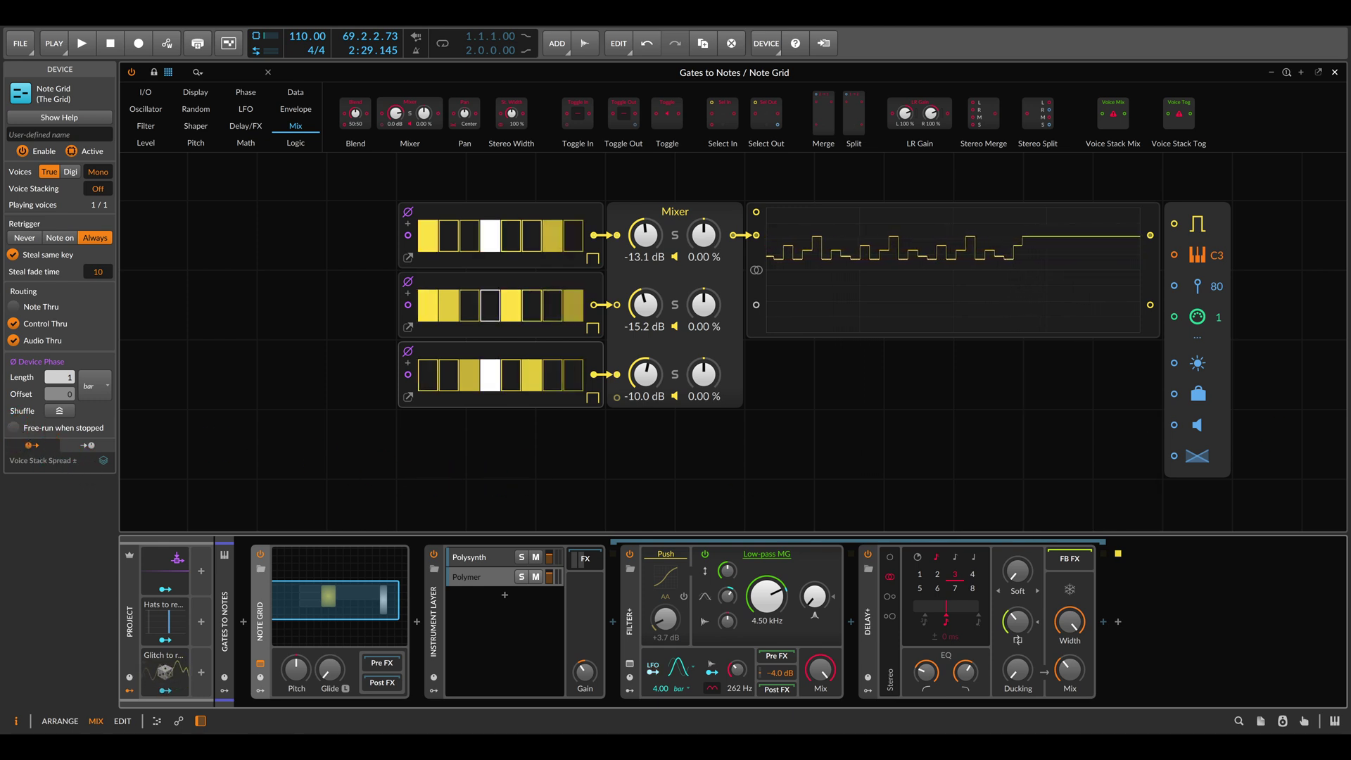
drag(817, 477, 880, 427)
click(879, 274)
key(Delete)
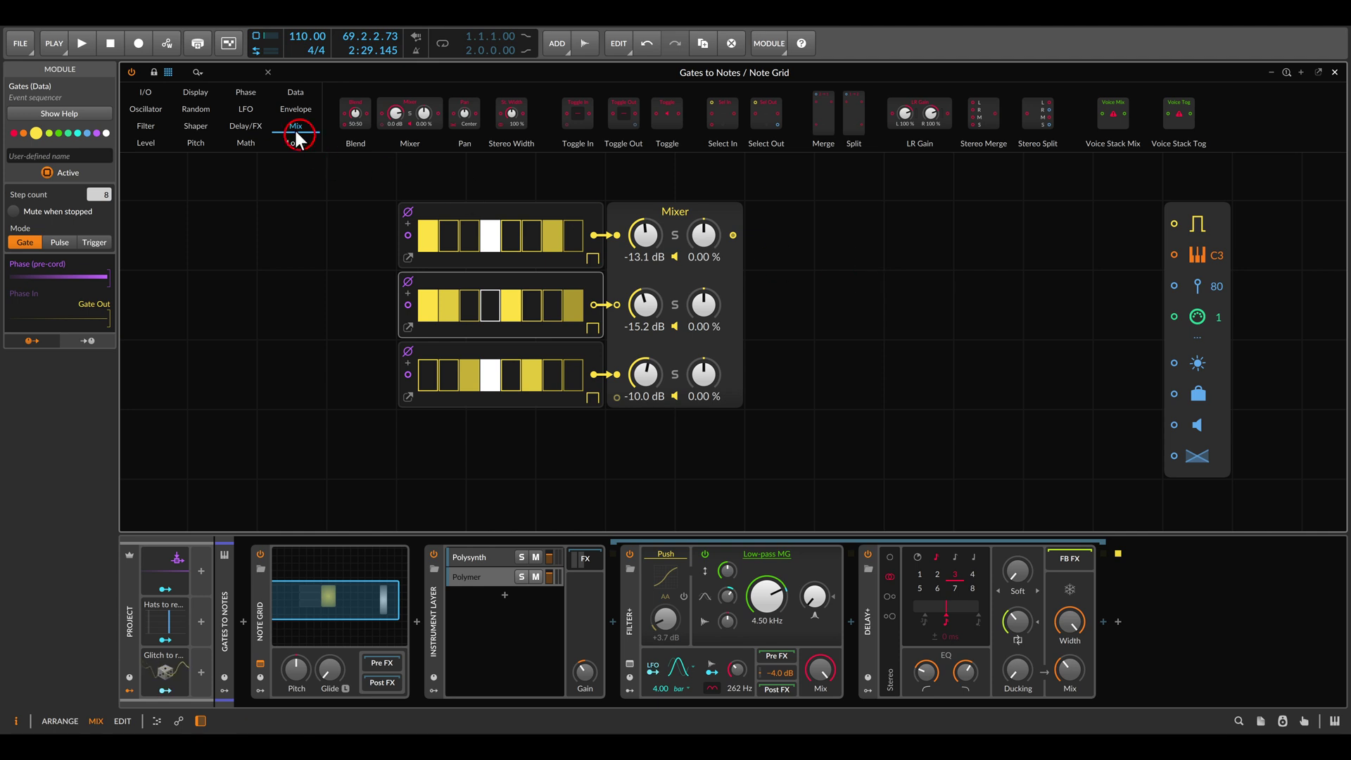
Add a Triggers module from the Data palette and move it higher on the grid
click(293, 94)
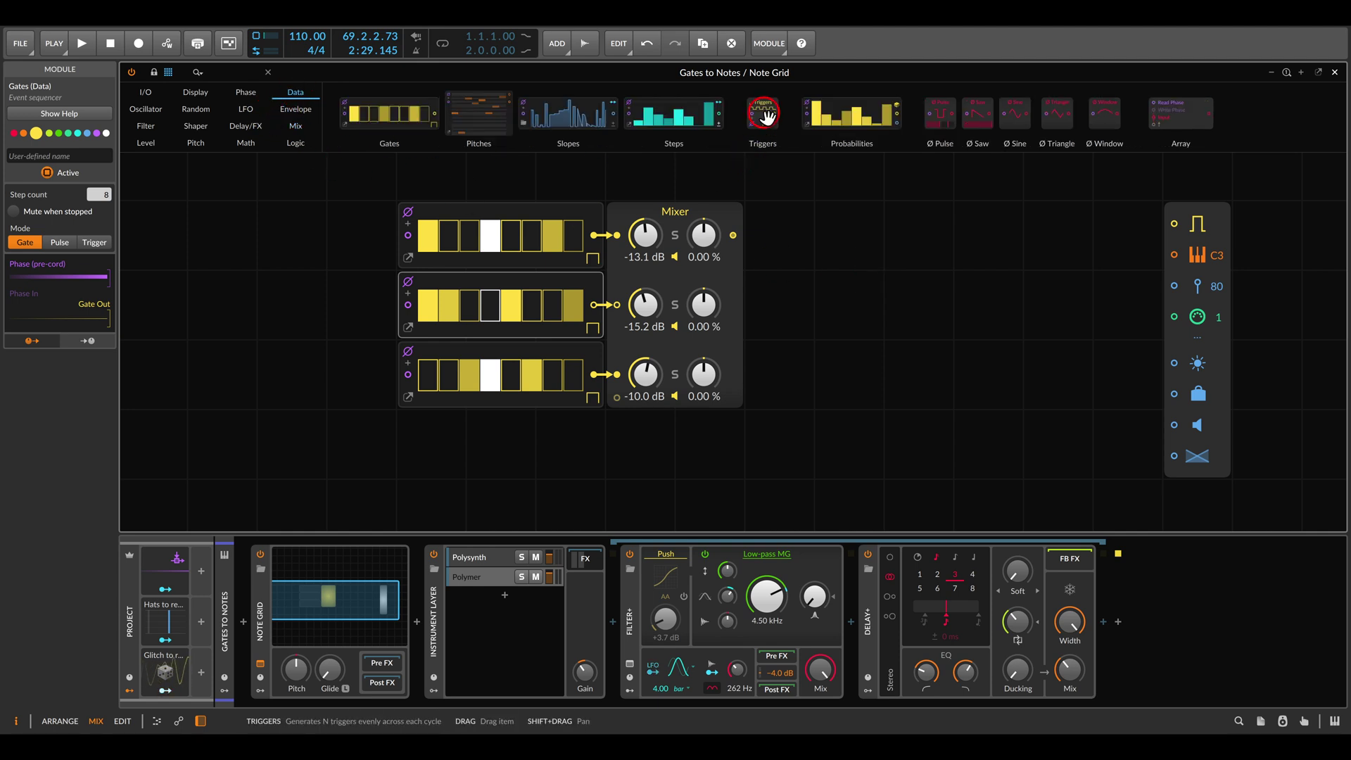
drag(764, 116, 908, 221)
click(944, 307)
scroll(957, 317, up, 3)
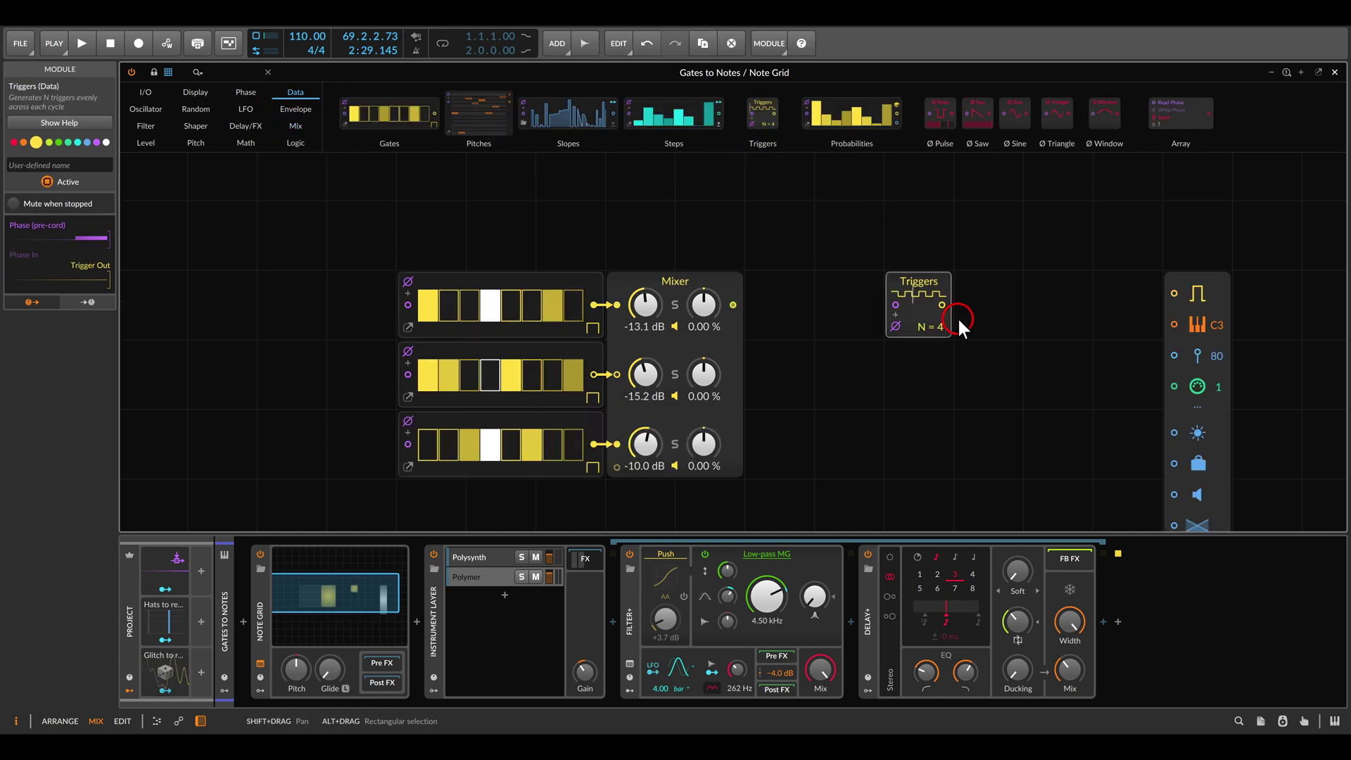
drag(942, 282, 942, 211)
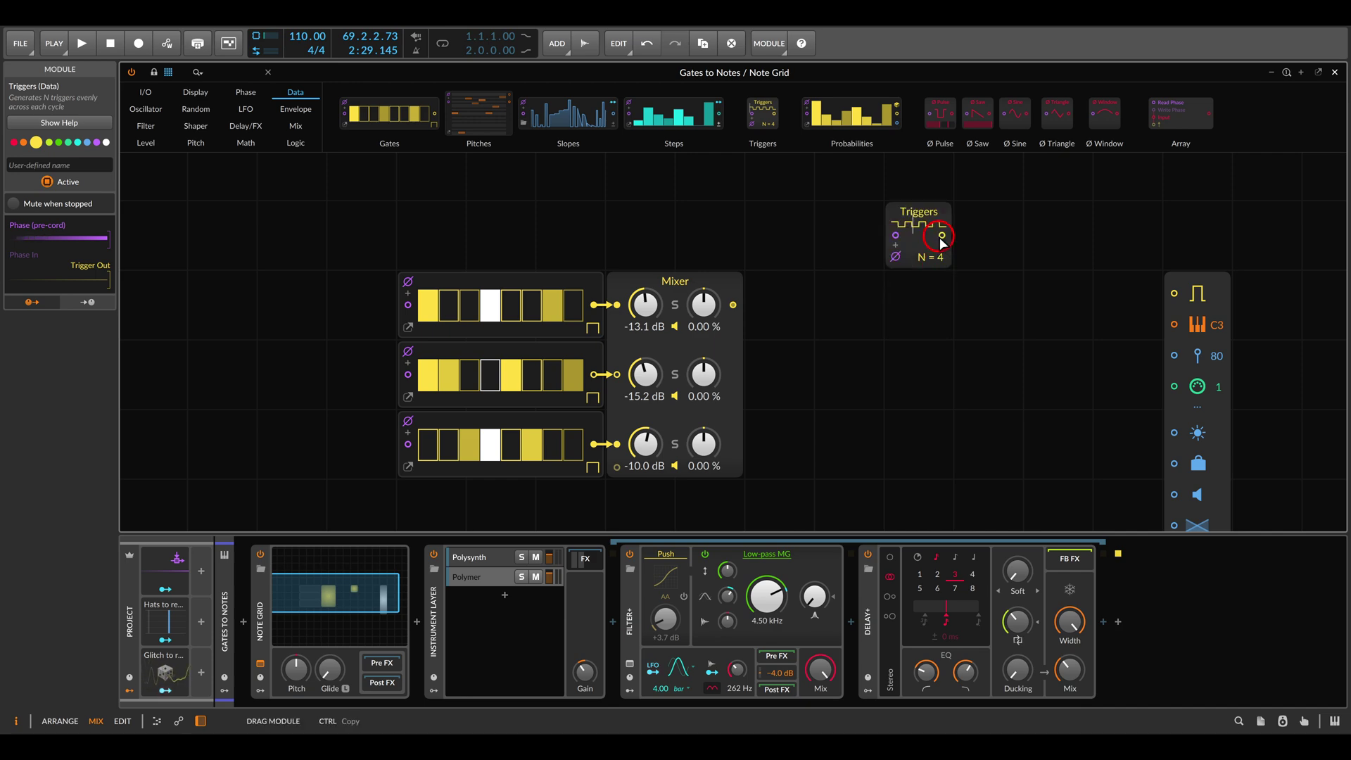
Switch to the Polymer layer, set Triggers N to 8, and cable it to the Gate output
click(470, 558)
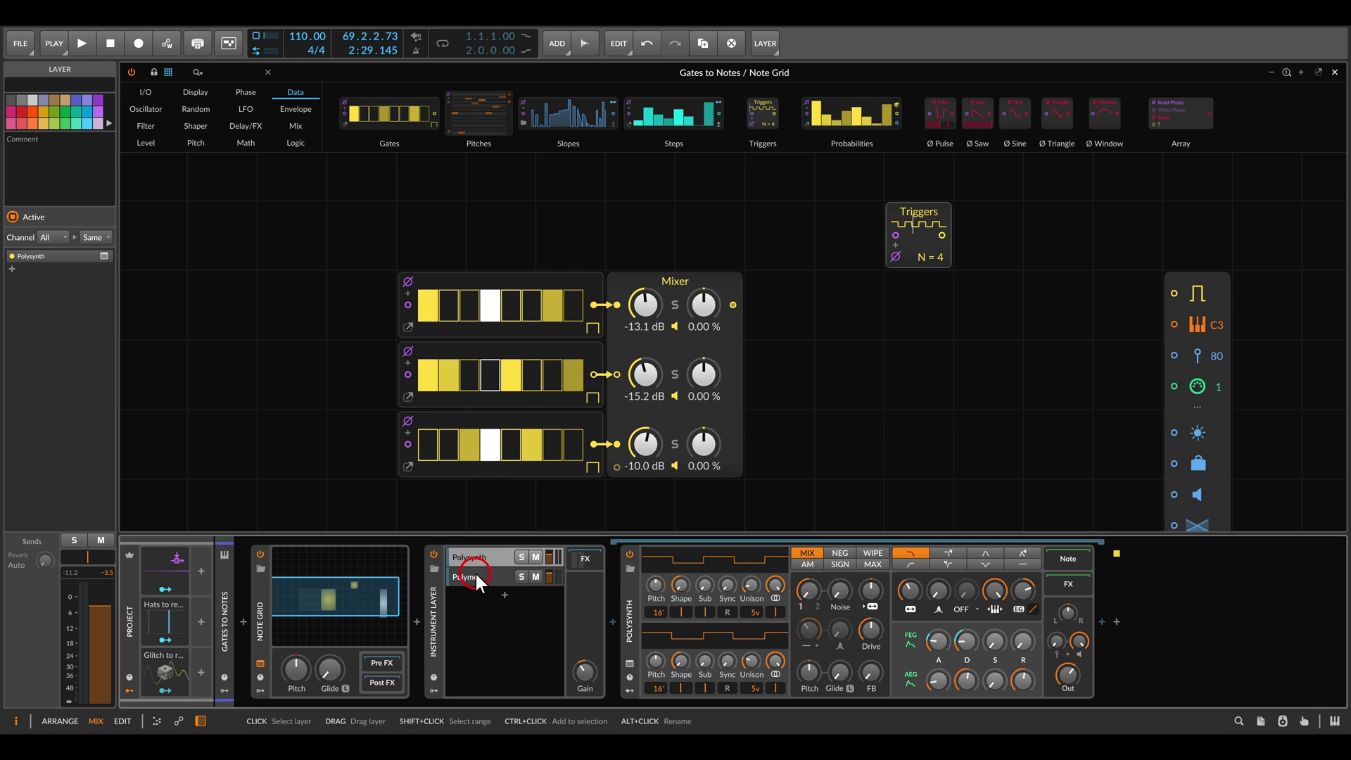
click(476, 578)
click(585, 558)
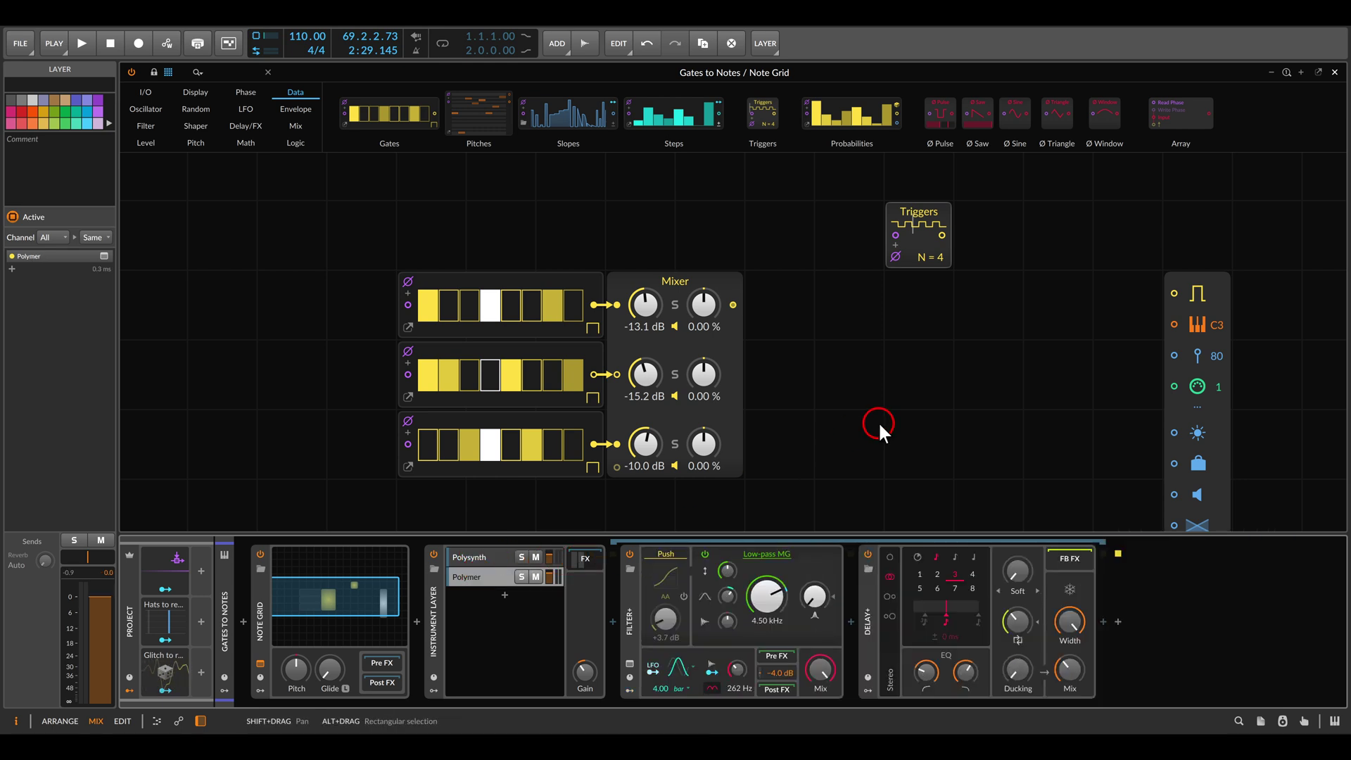
drag(939, 257, 940, 257)
drag(941, 235, 1172, 292)
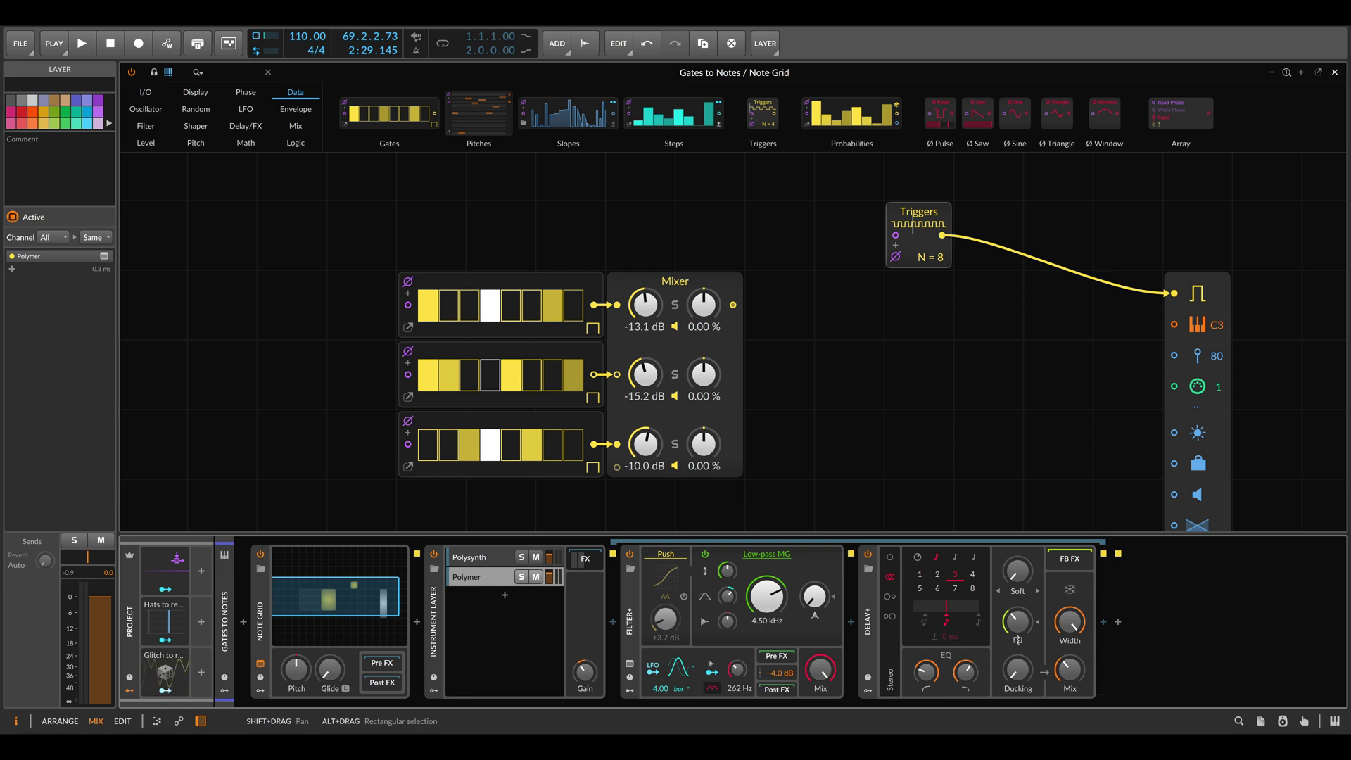
Add a Pitch Scaler after the Mixer and raise its top pitch to C5
click(195, 143)
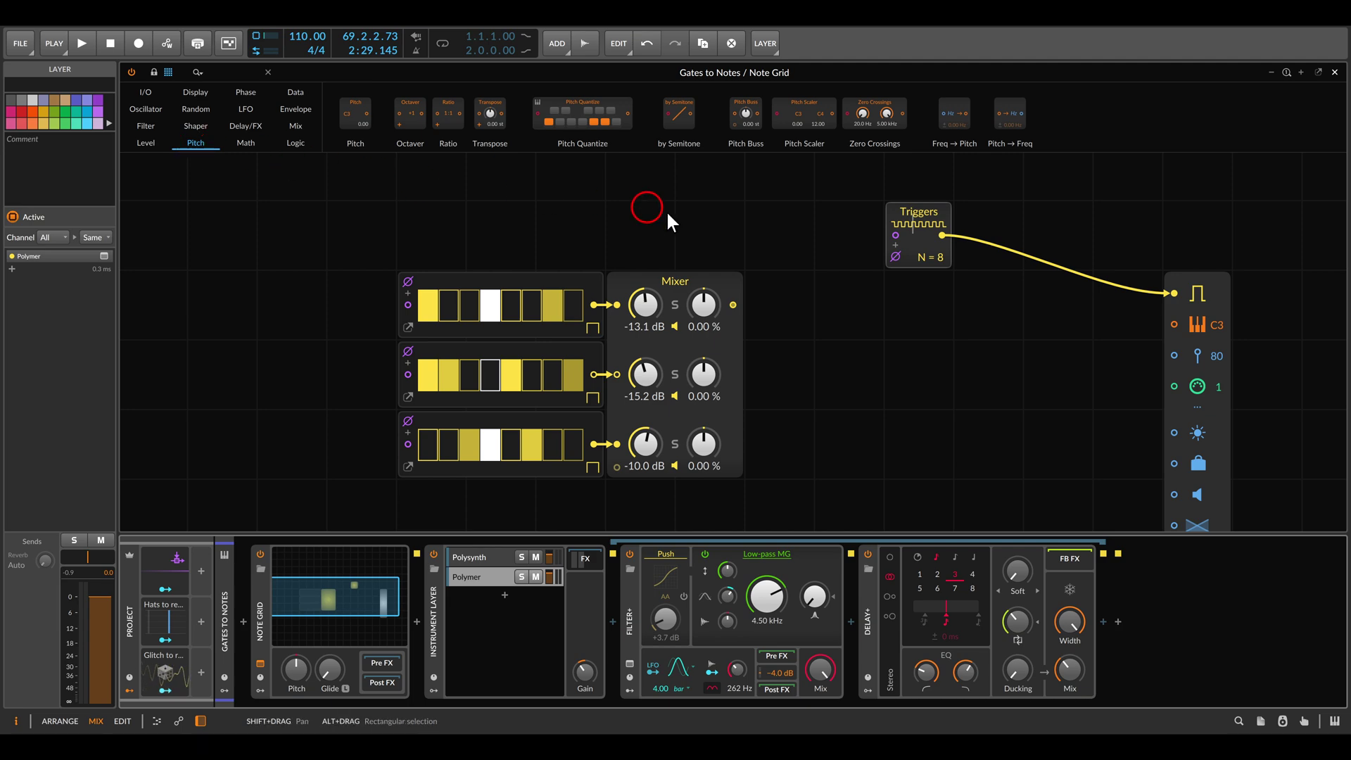
drag(804, 116, 735, 305)
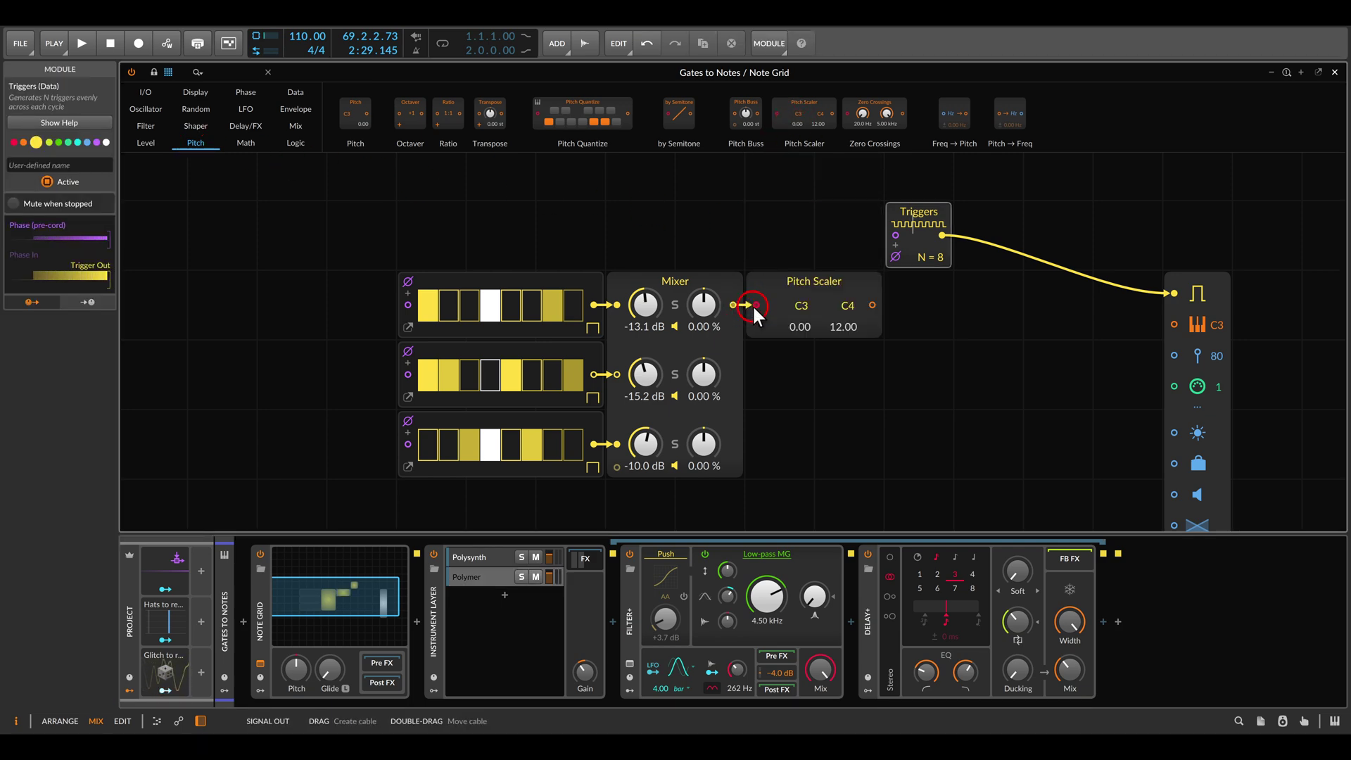
drag(845, 311, 847, 305)
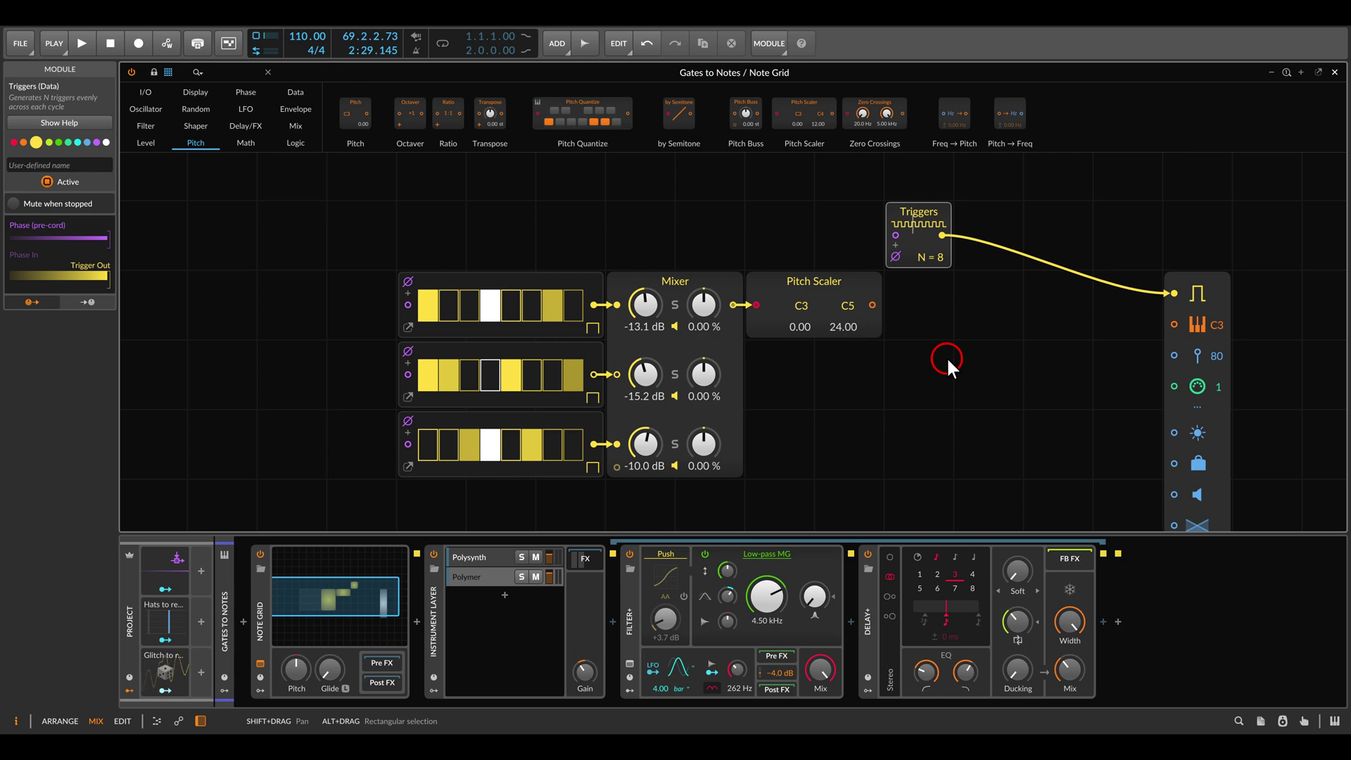
Add Pitch Quantize, toggle its allowed scale notes, and cable it to the pitch output
drag(565, 116, 886, 305)
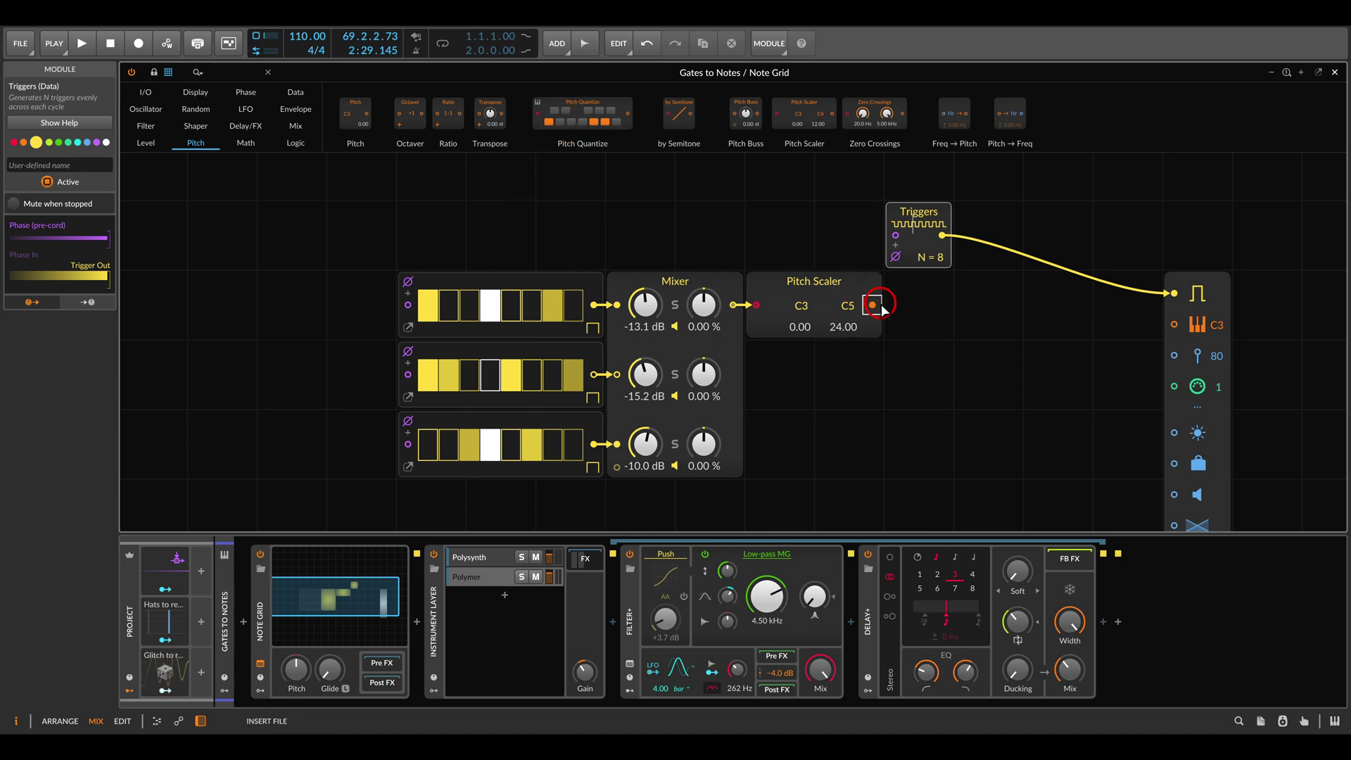
click(955, 300)
click(1036, 321)
click(1046, 299)
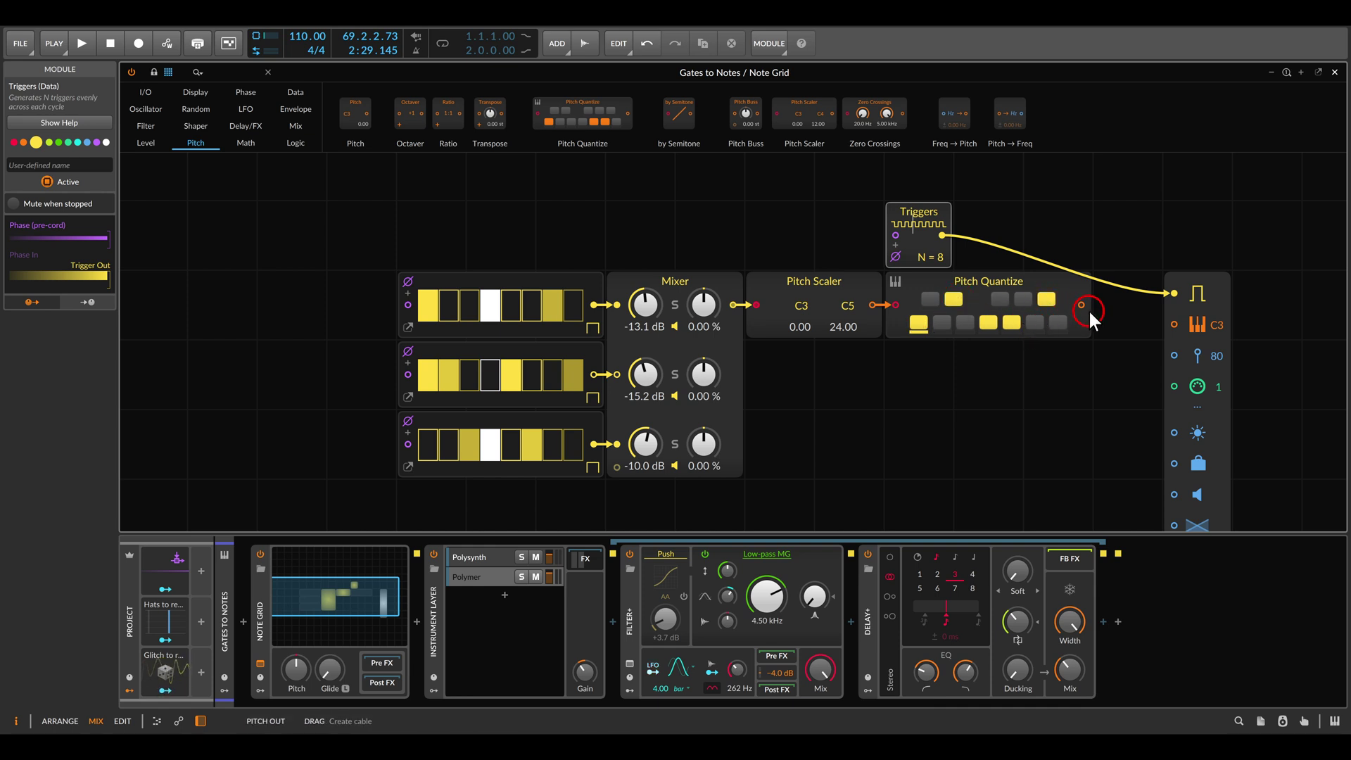
drag(1080, 305, 1172, 323)
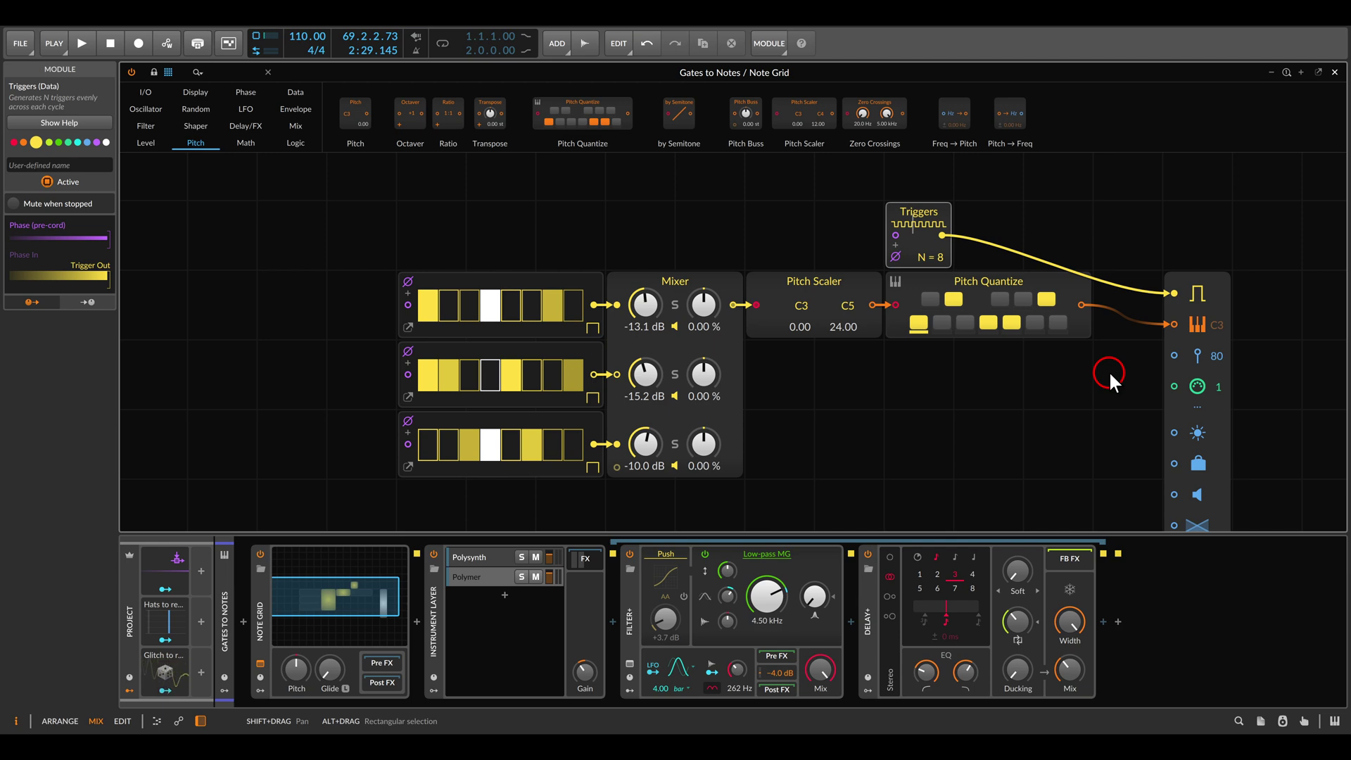
key(space)
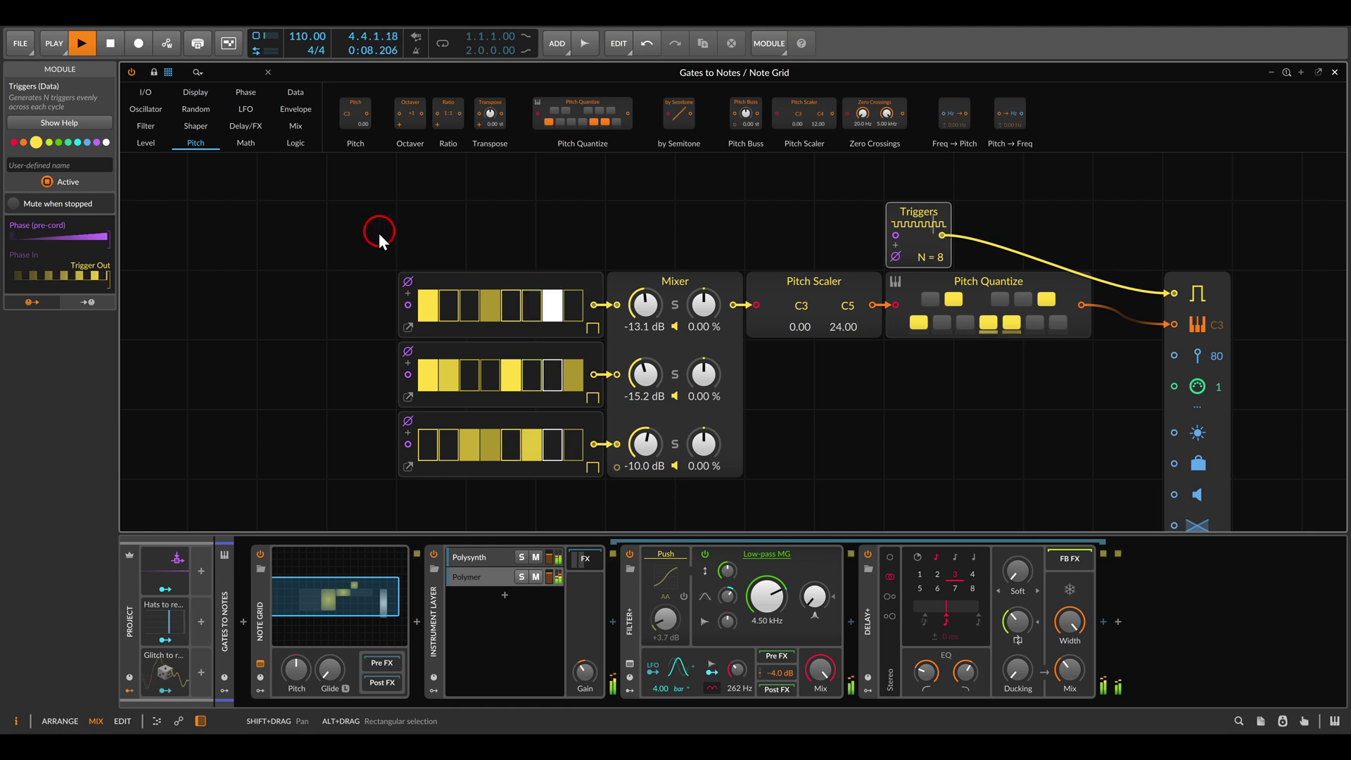
mouse_move(349, 230)
mouse_down()
mouse_move(586, 482)
mouse_move(626, 503)
mouse_up()
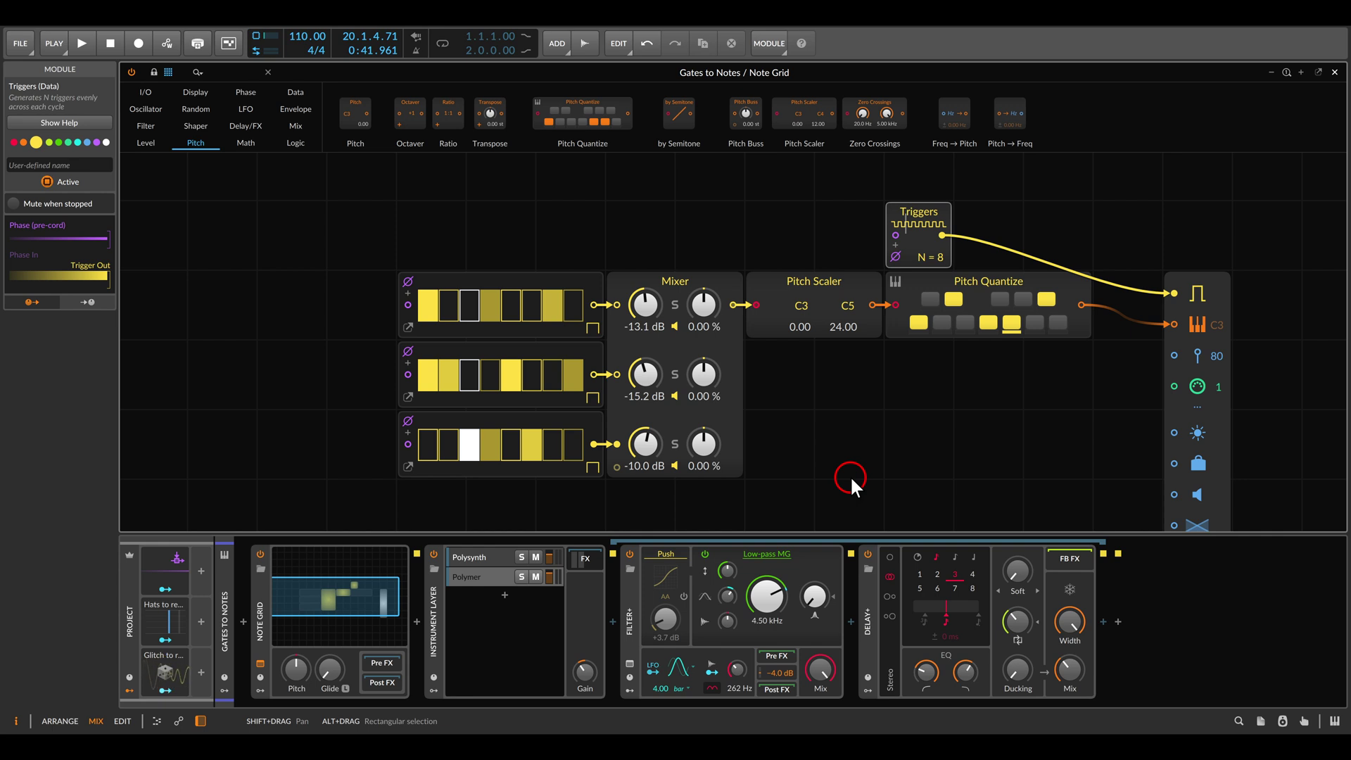
Set the middle Gates to four steps, with step 1 off and step 4 on
click(550, 351)
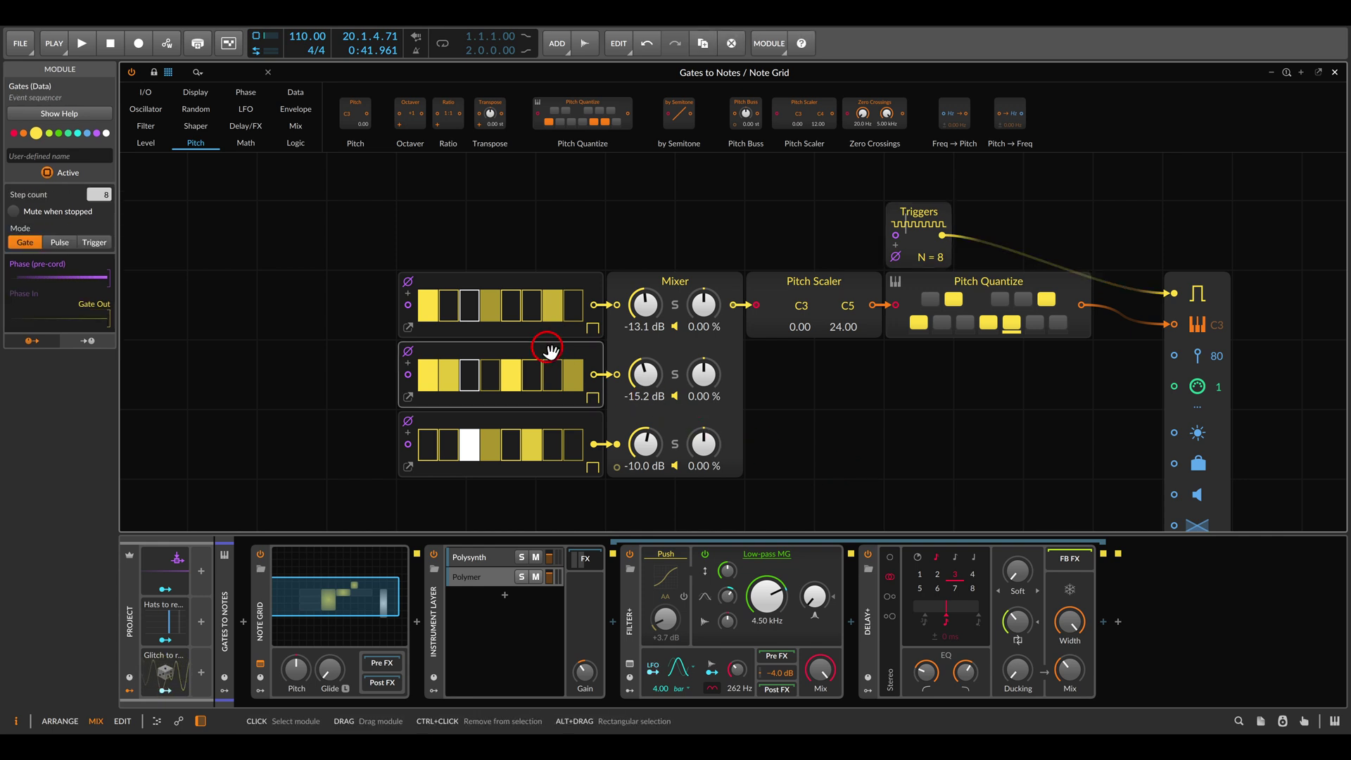
drag(107, 195, 106, 211)
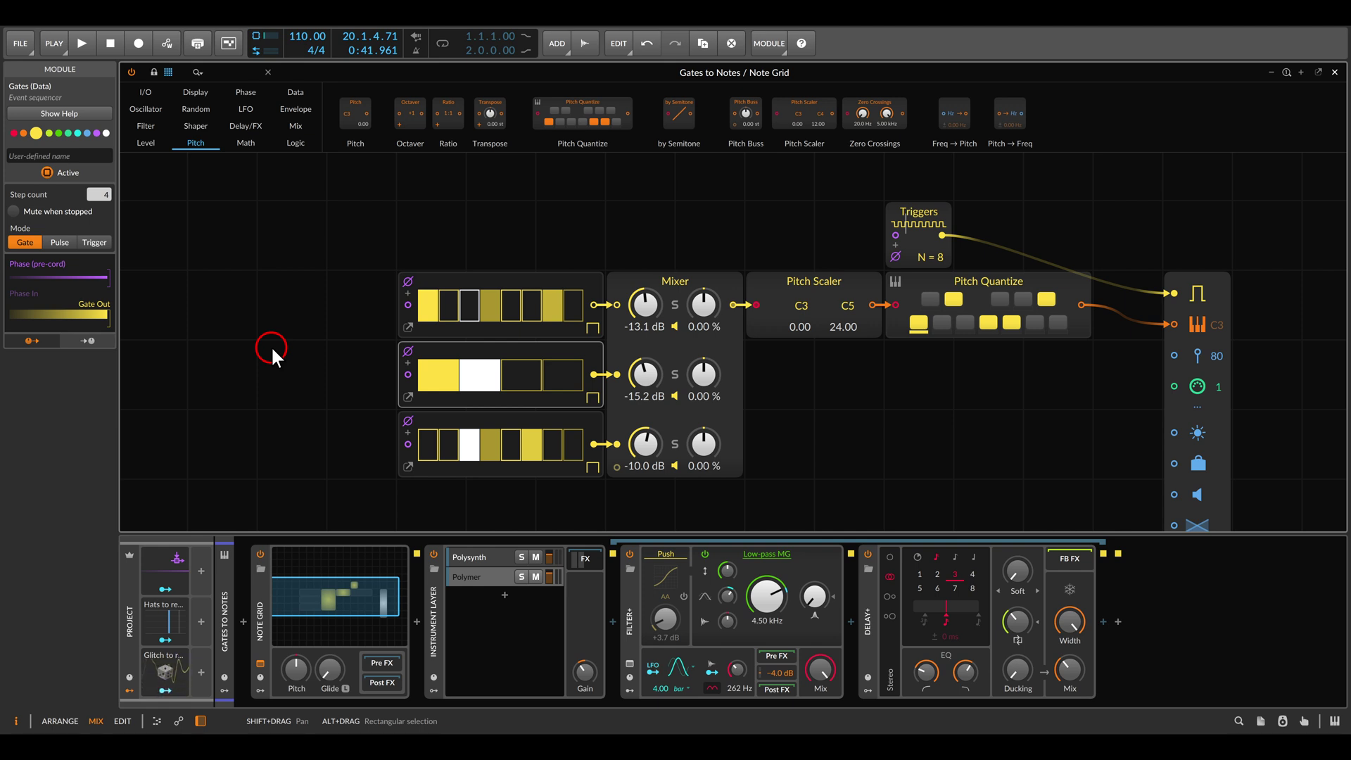
click(437, 372)
click(565, 375)
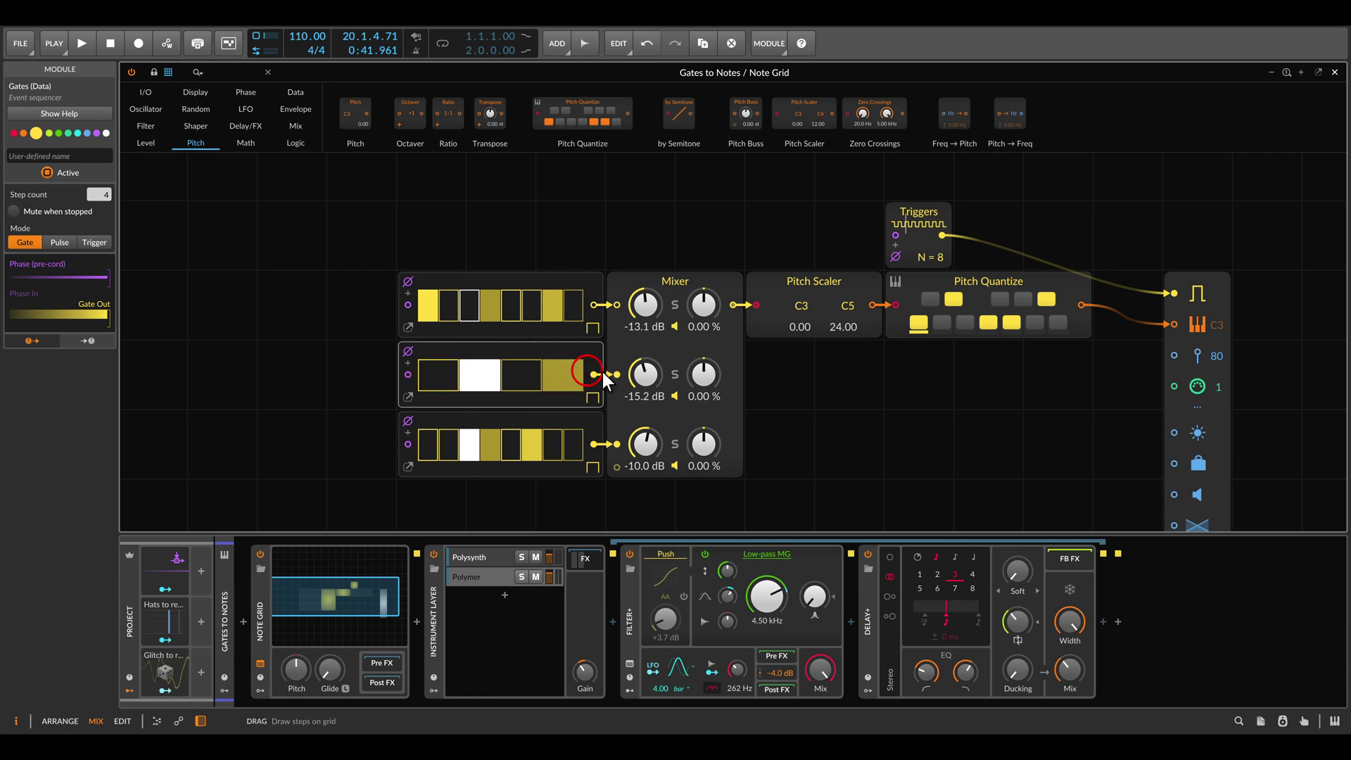
Deselect everything, then play and stop the patch to audition the change
click(764, 383)
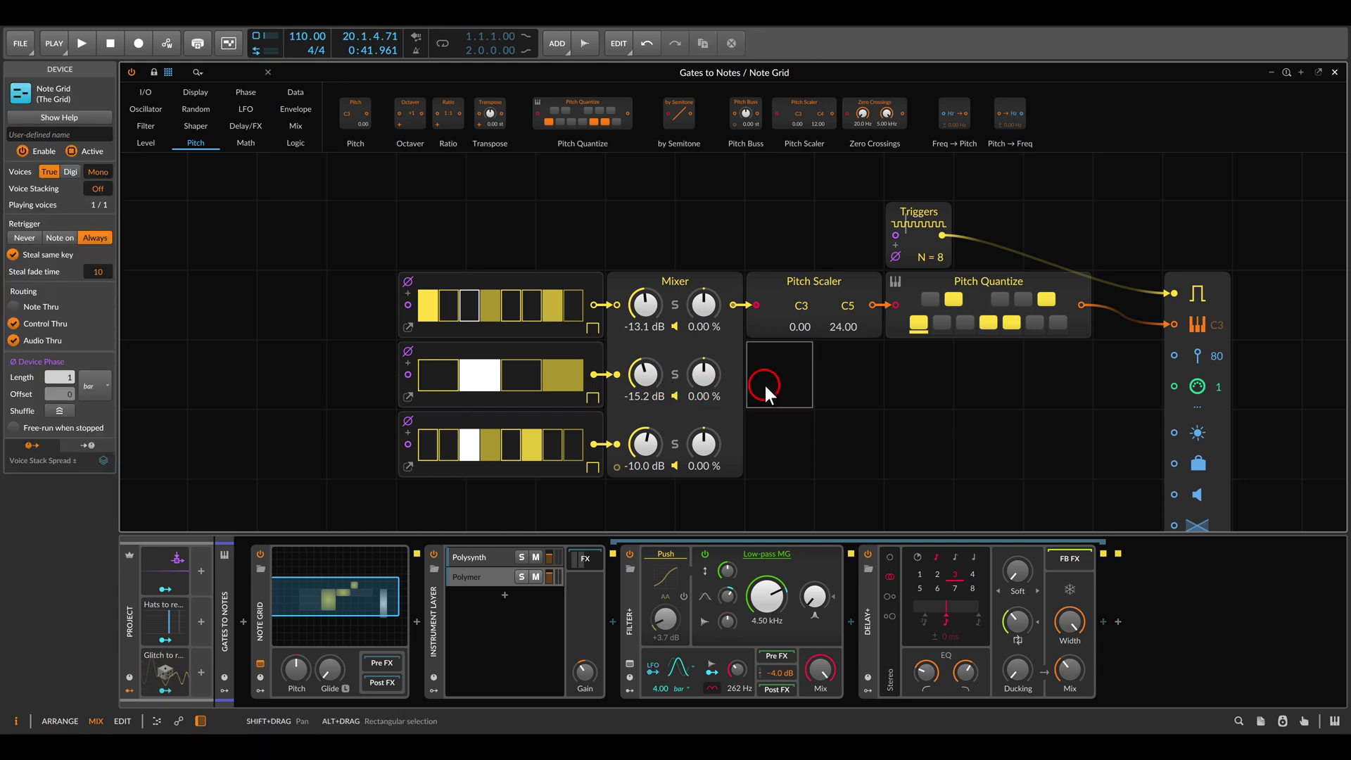
key(space)
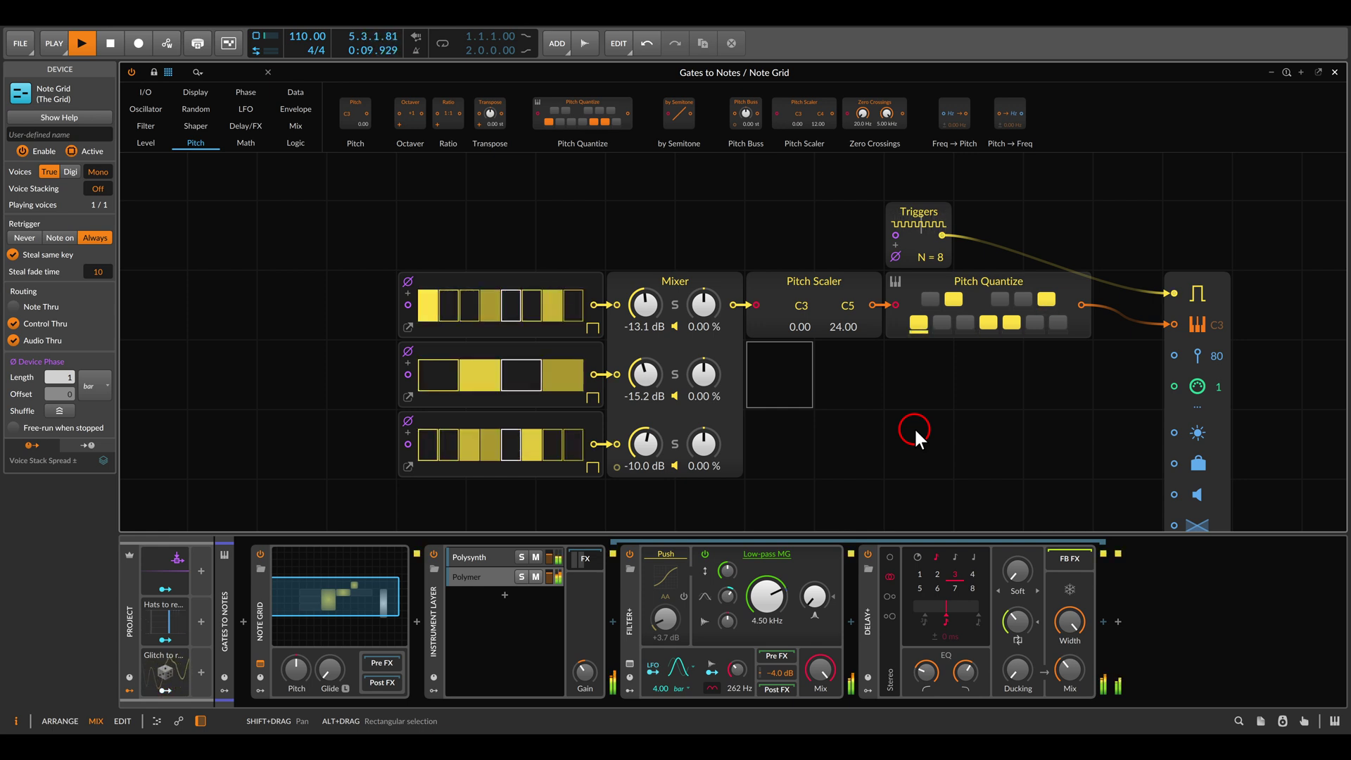
key(space)
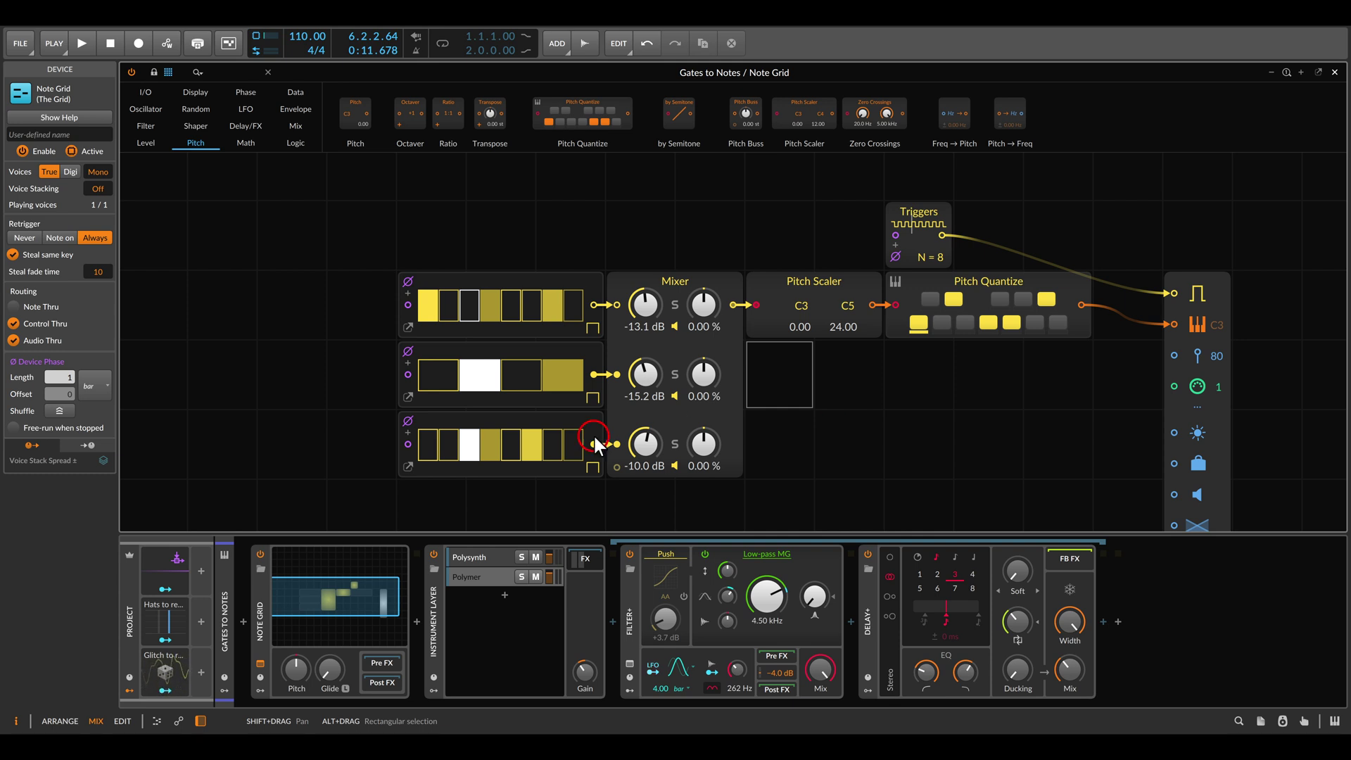
Set the bottom Gates sequencer to five steps and play to hear the polymeter
click(472, 462)
drag(99, 194, 99, 211)
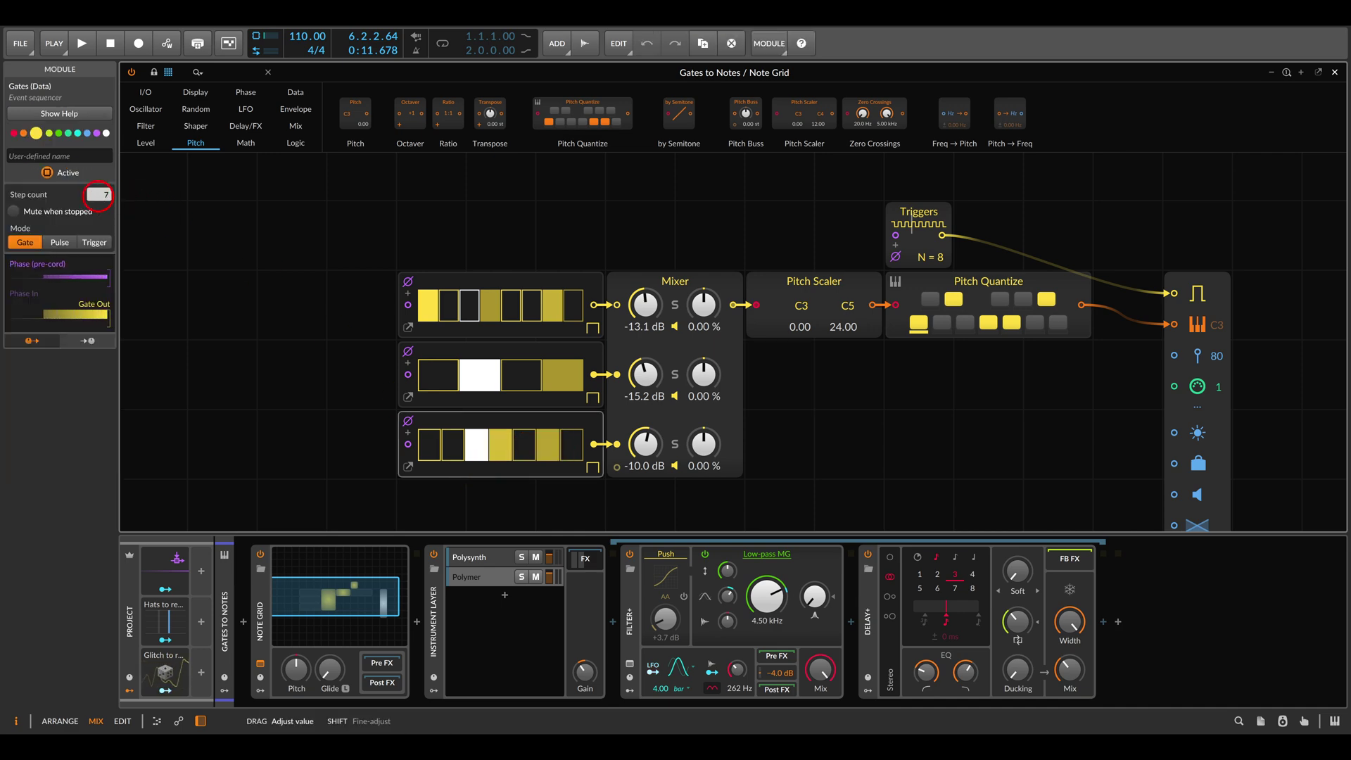
click(256, 322)
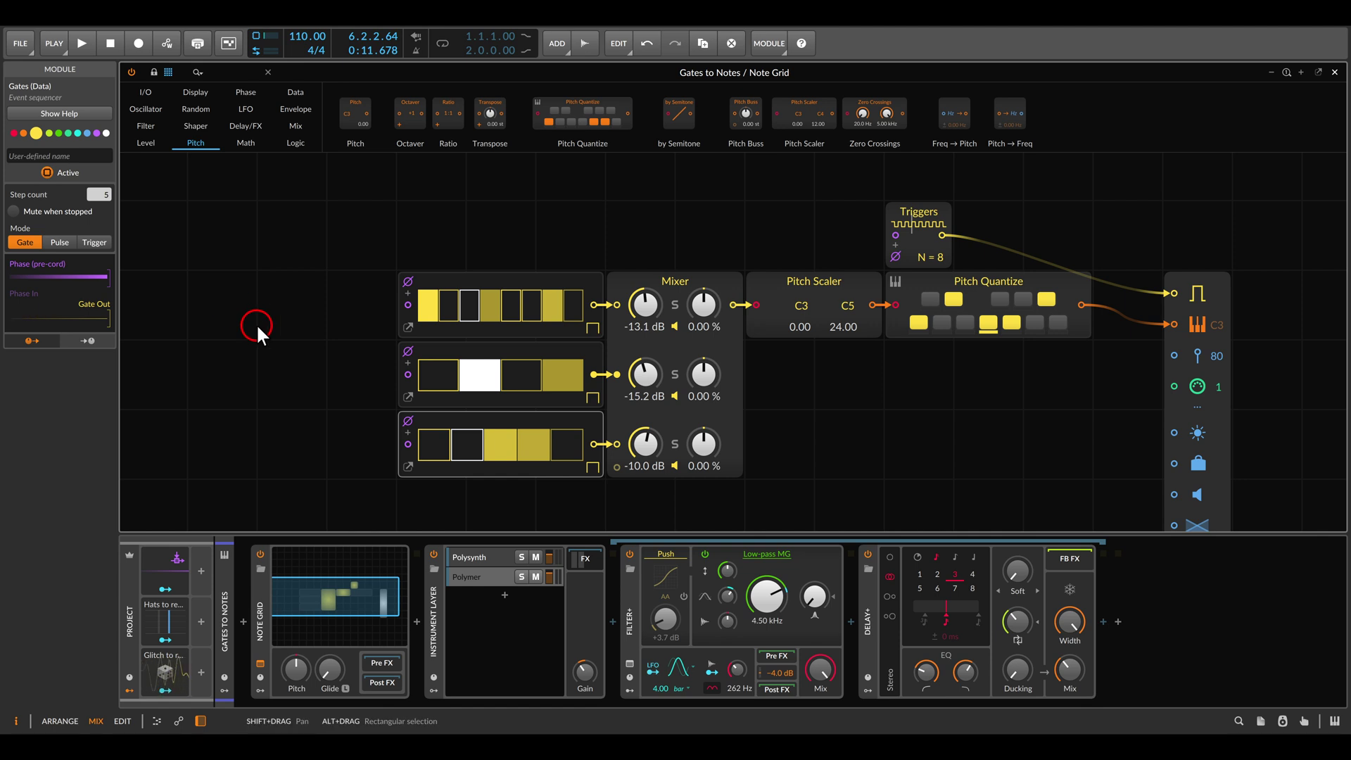
drag(389, 266, 439, 486)
key(space)
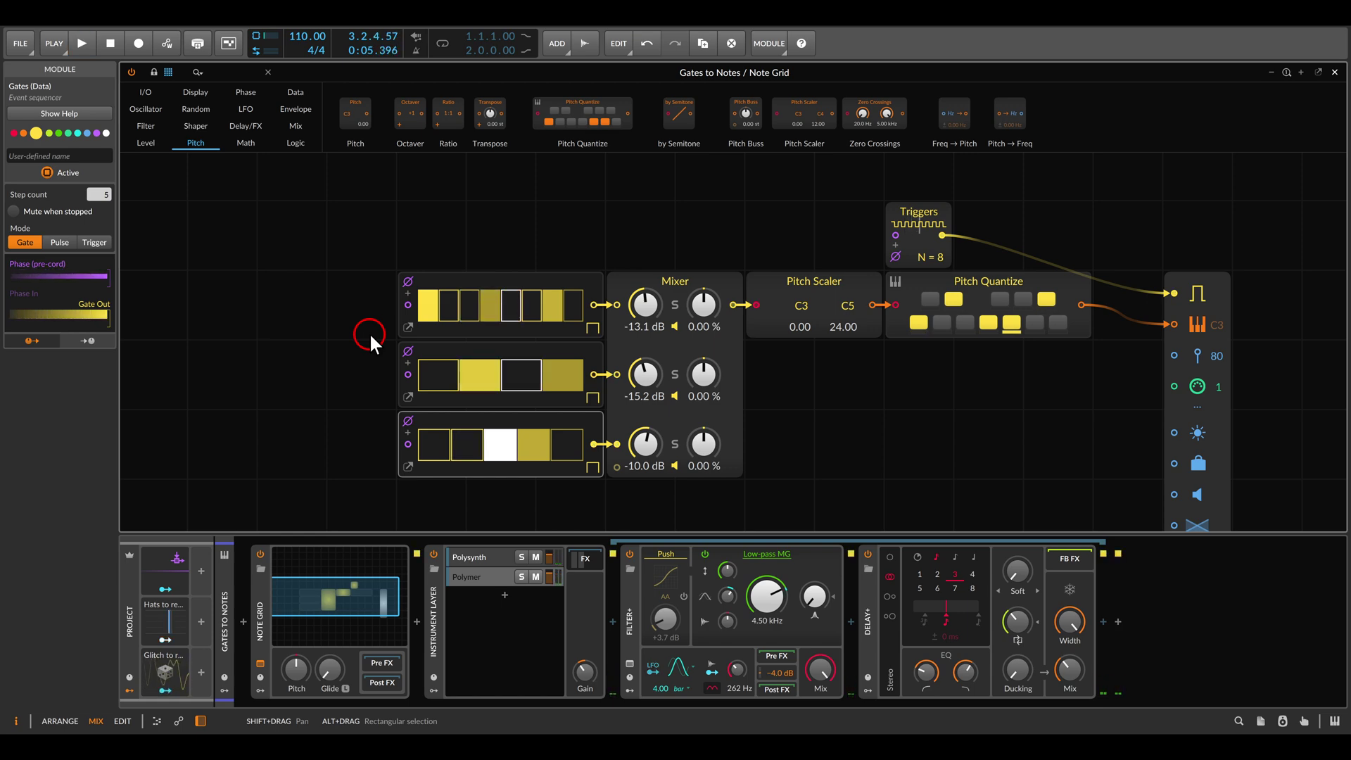
drag(382, 410, 626, 498)
Add a second Triggers module at left, set to eight triggers
click(294, 92)
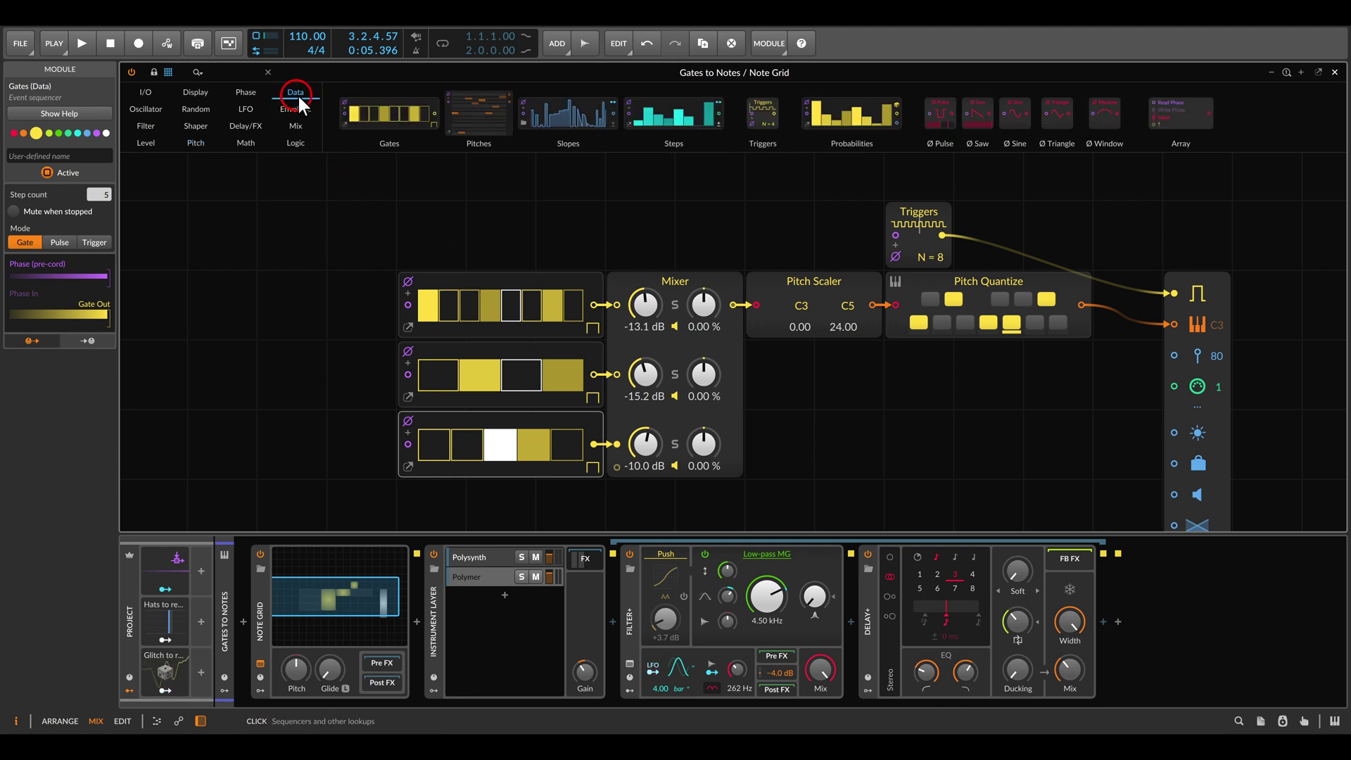
drag(764, 119, 220, 434)
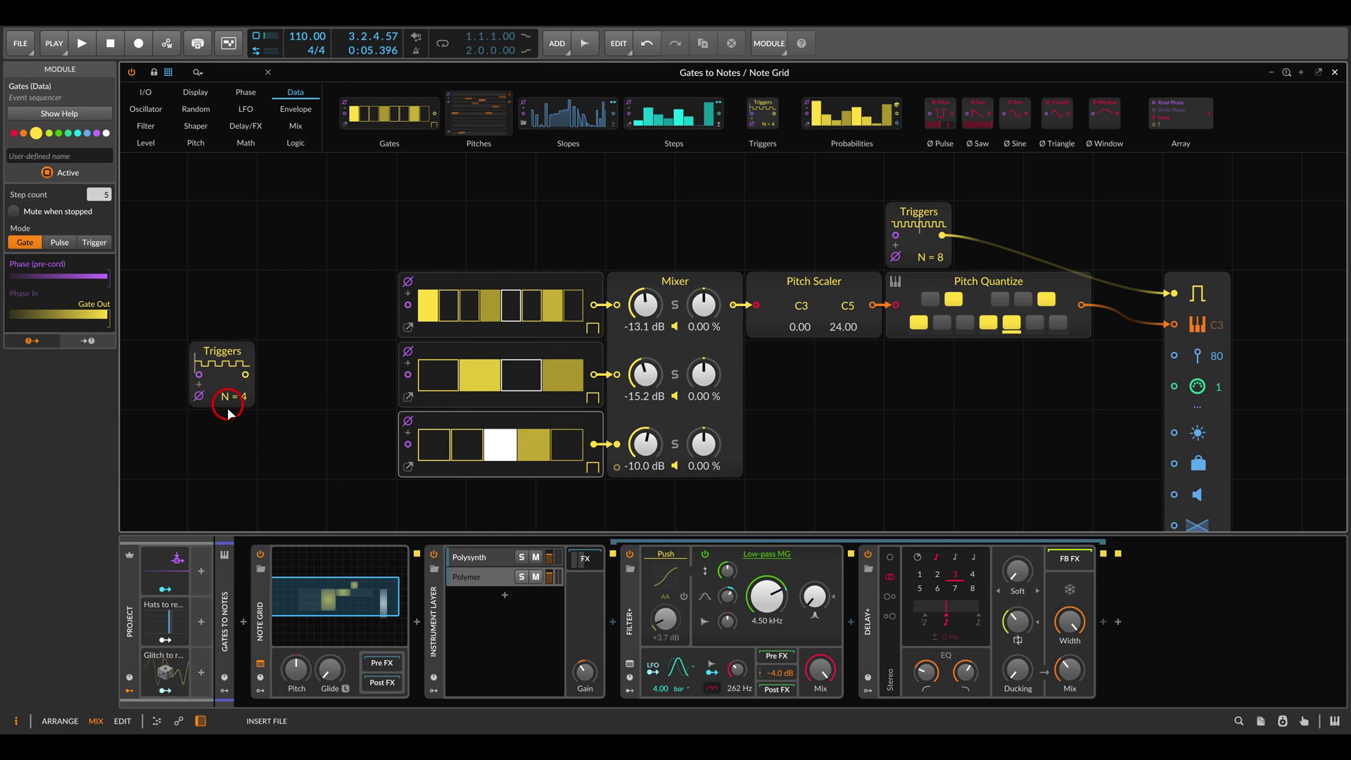
scroll(268, 374, up, 2)
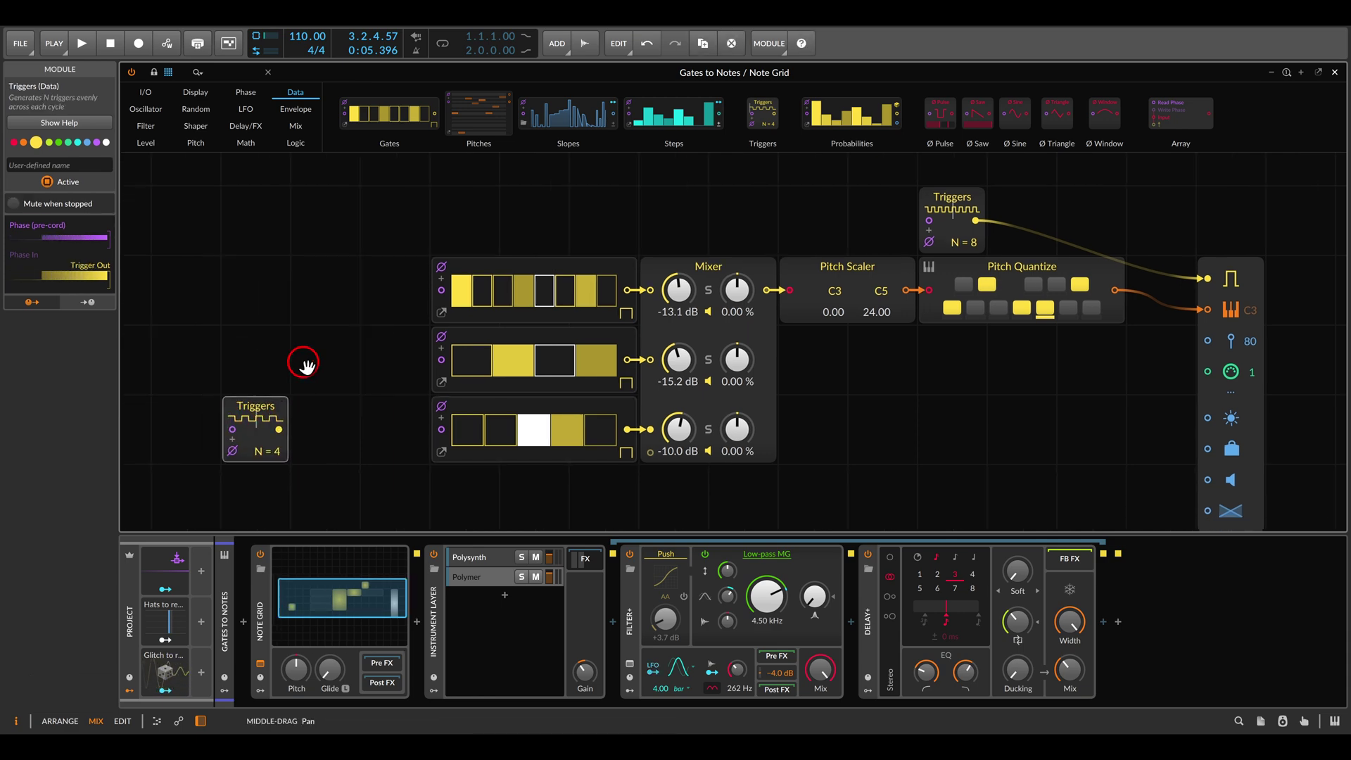
scroll(306, 360, up, 1)
drag(330, 420, 331, 413)
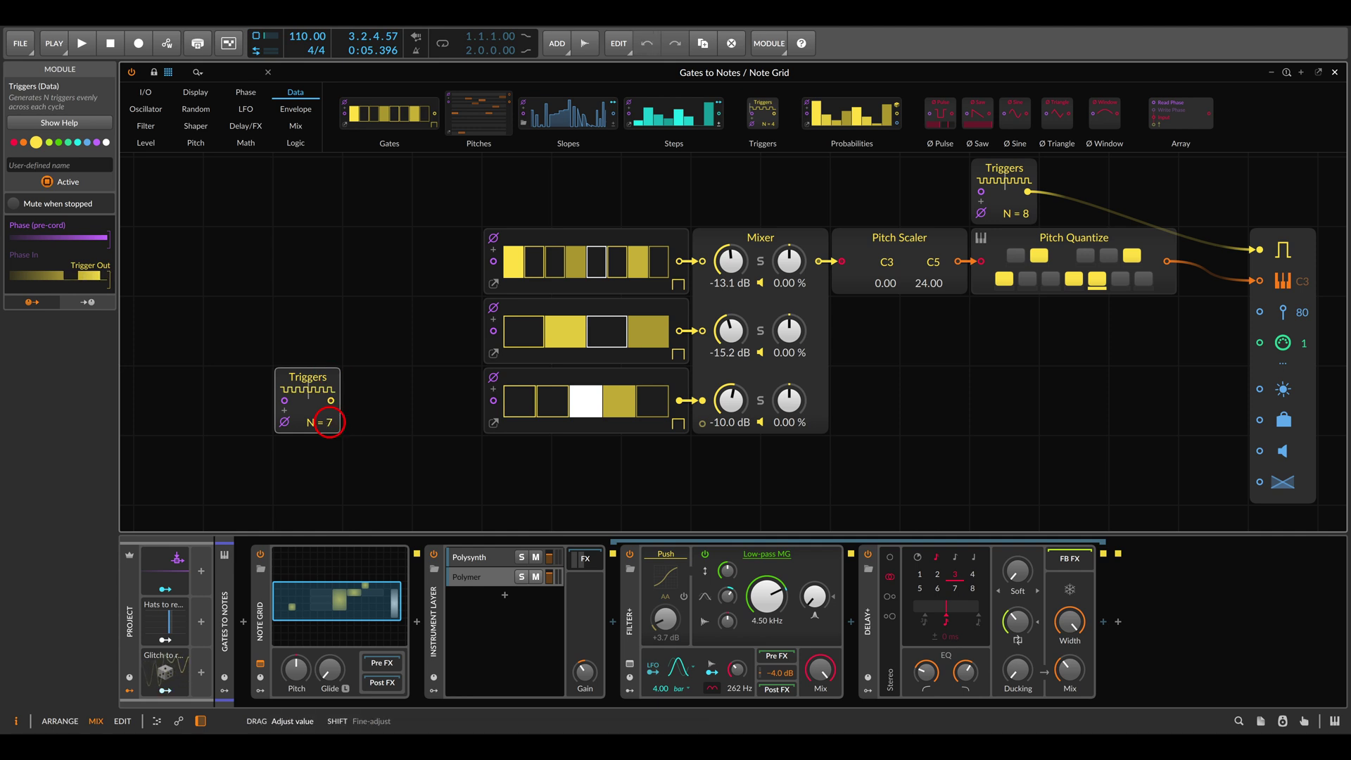
Add a Counter fed by those triggers to step the bottom Gates, and switch off its first step
click(247, 92)
drag(833, 114, 388, 400)
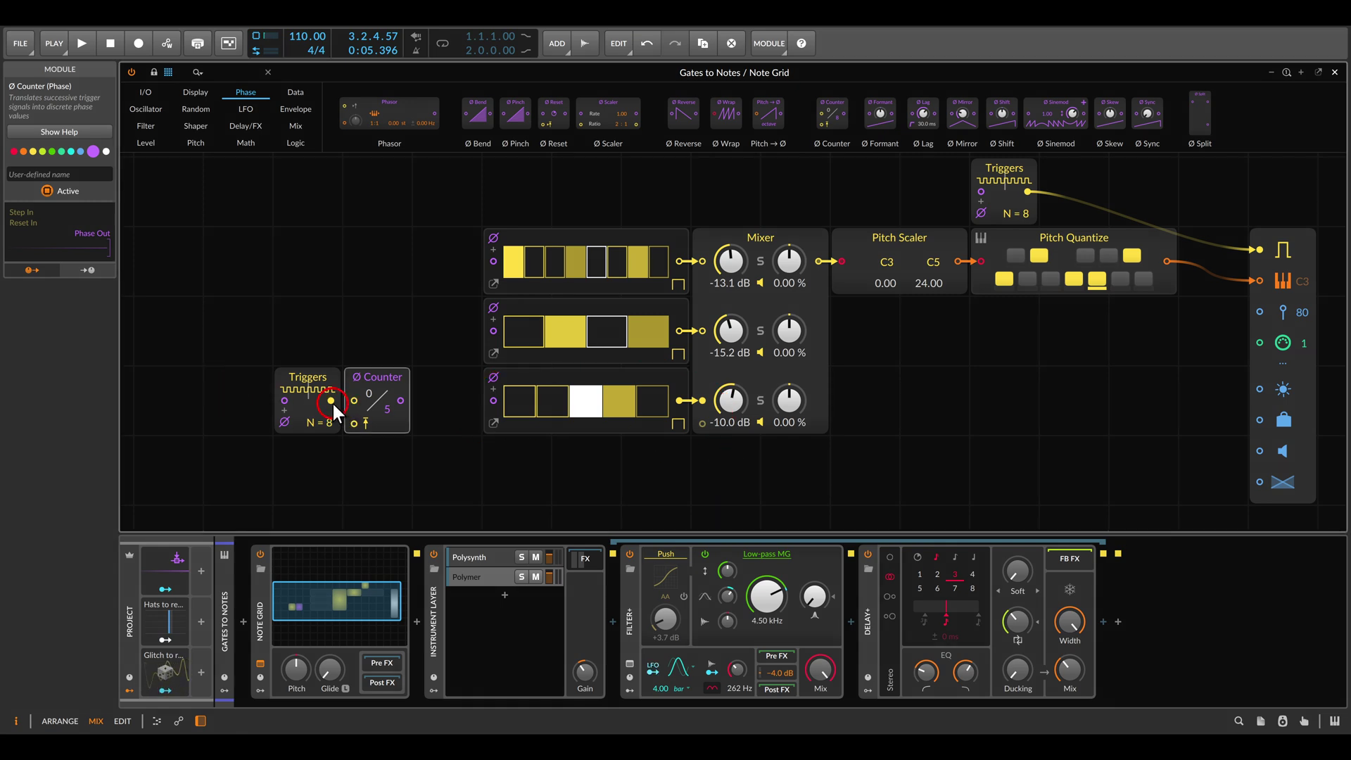
drag(332, 400, 353, 400)
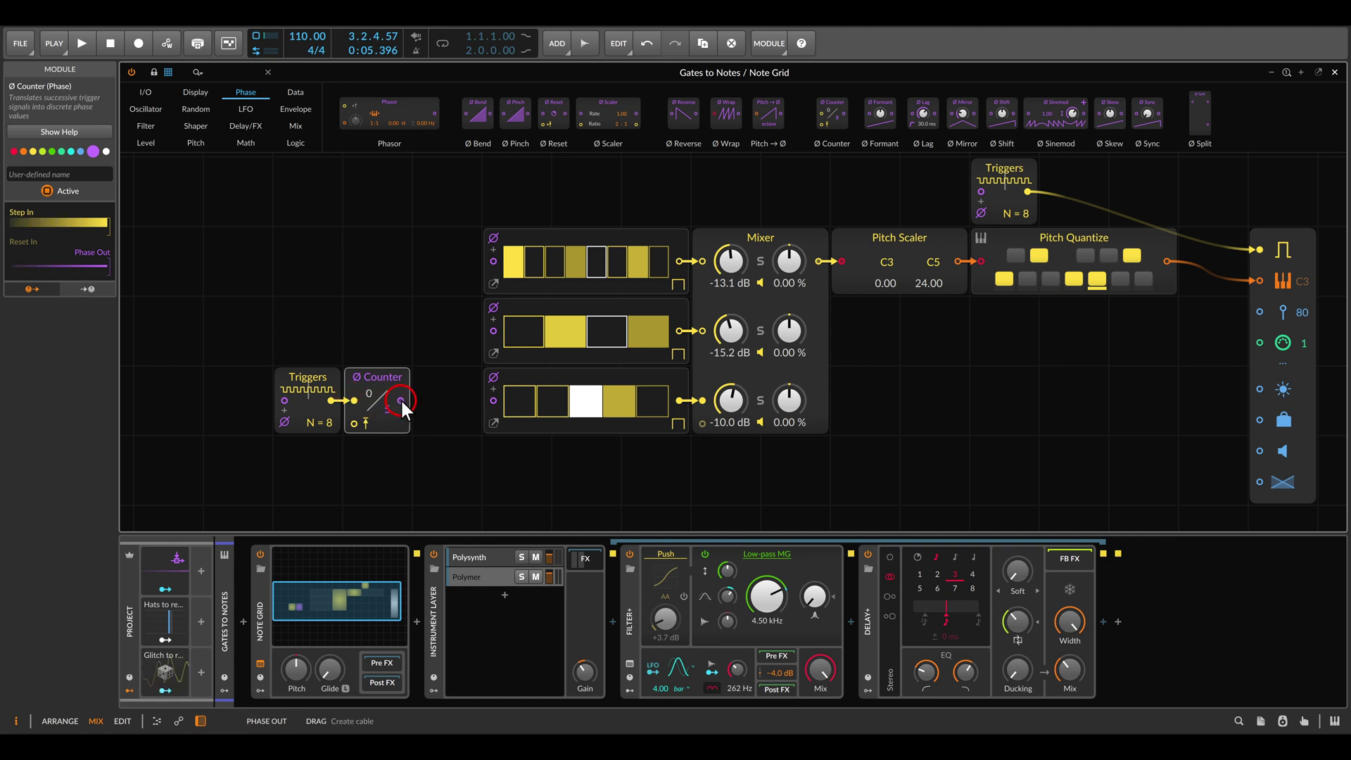
drag(400, 398, 489, 399)
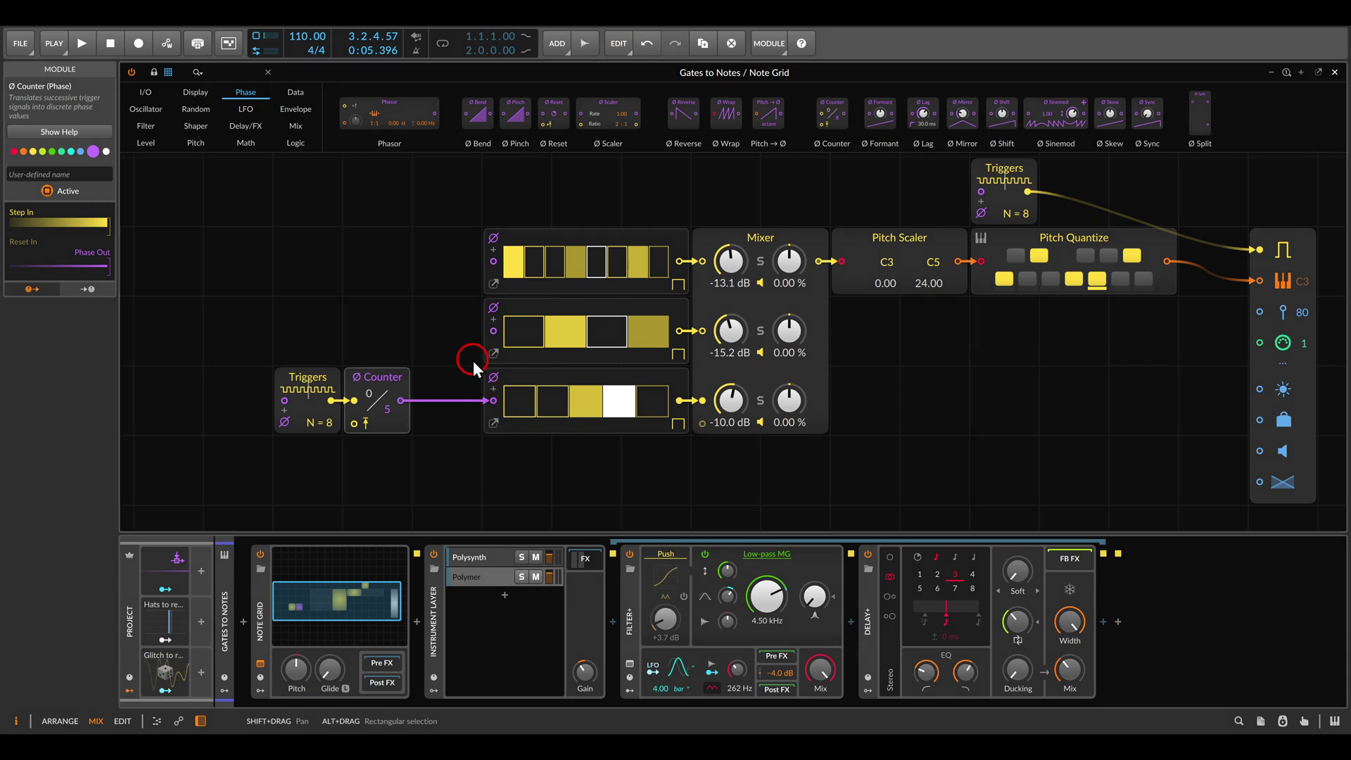
click(516, 400)
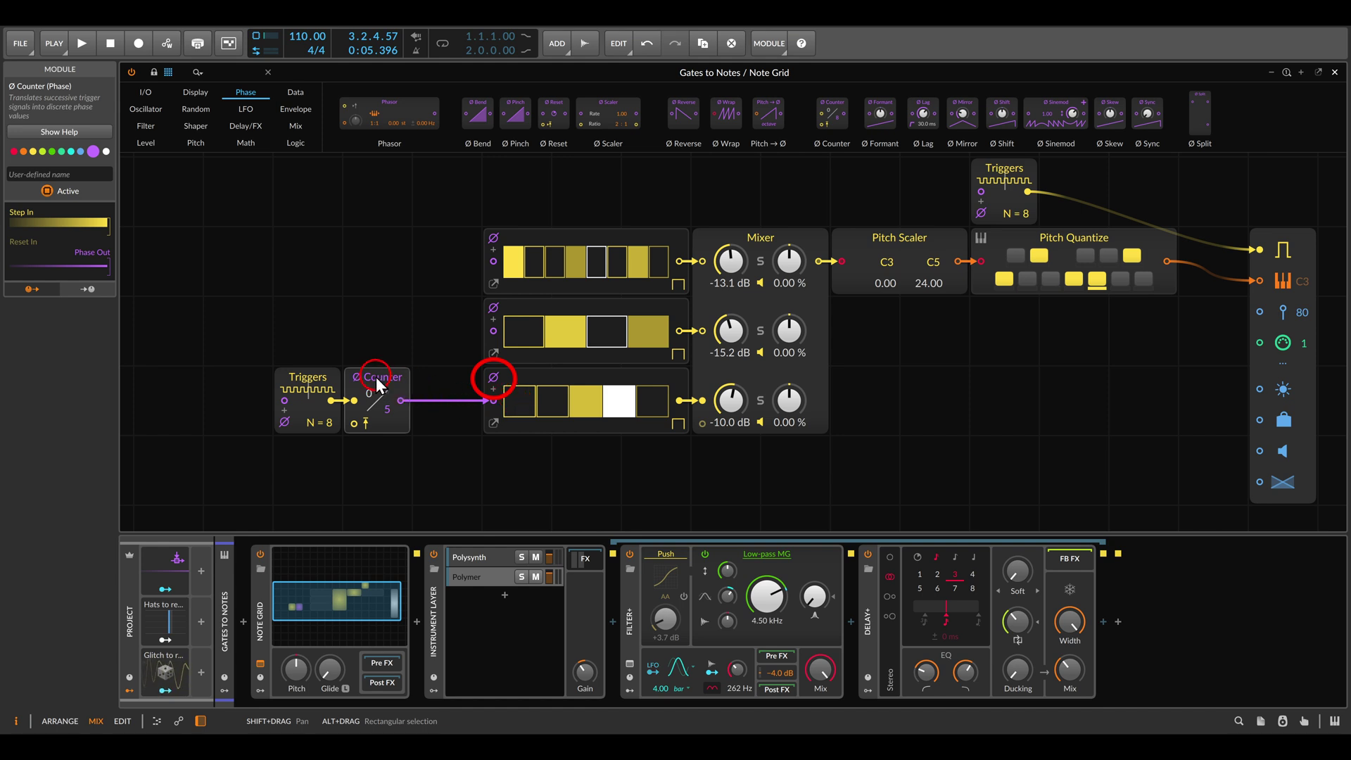
click(492, 378)
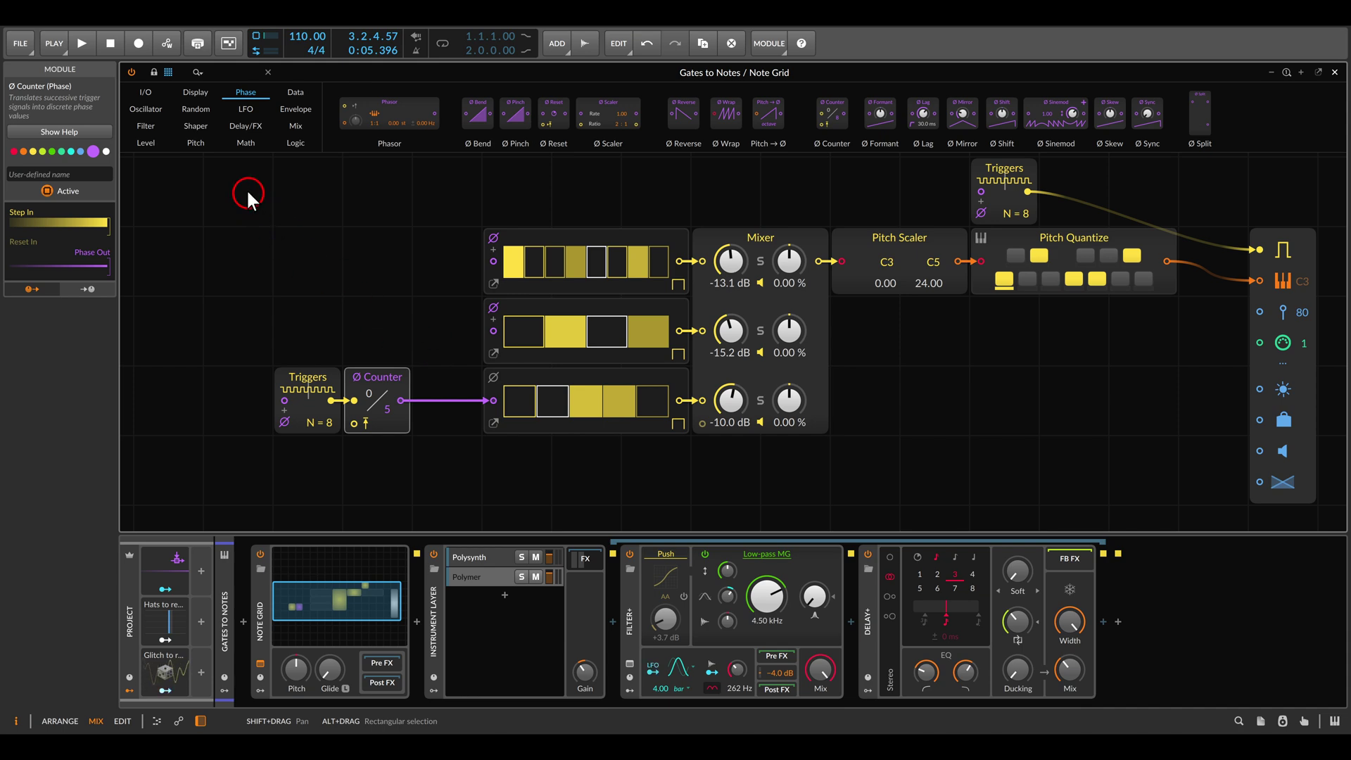
Add a Transport Playing module cabled to the Counter reset, then start playback
click(144, 92)
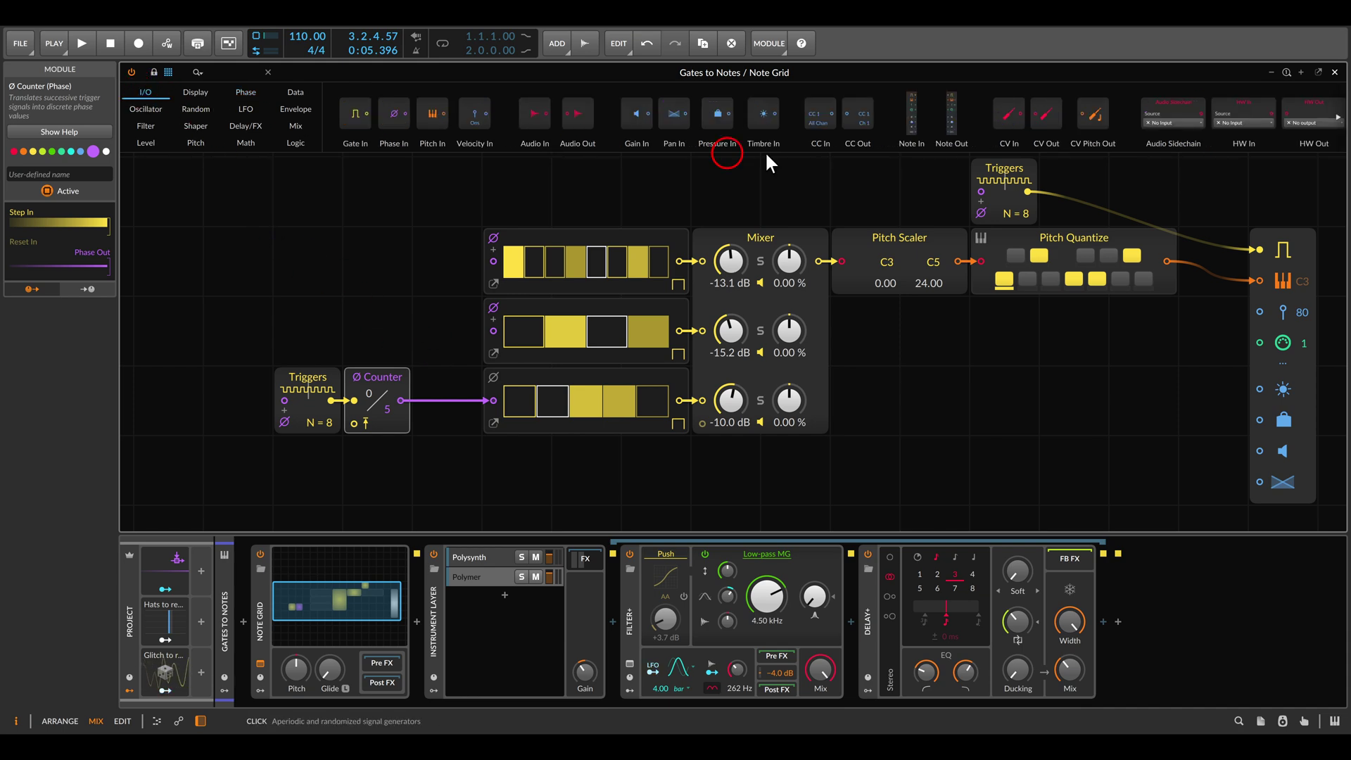
scroll(951, 116, down, 4)
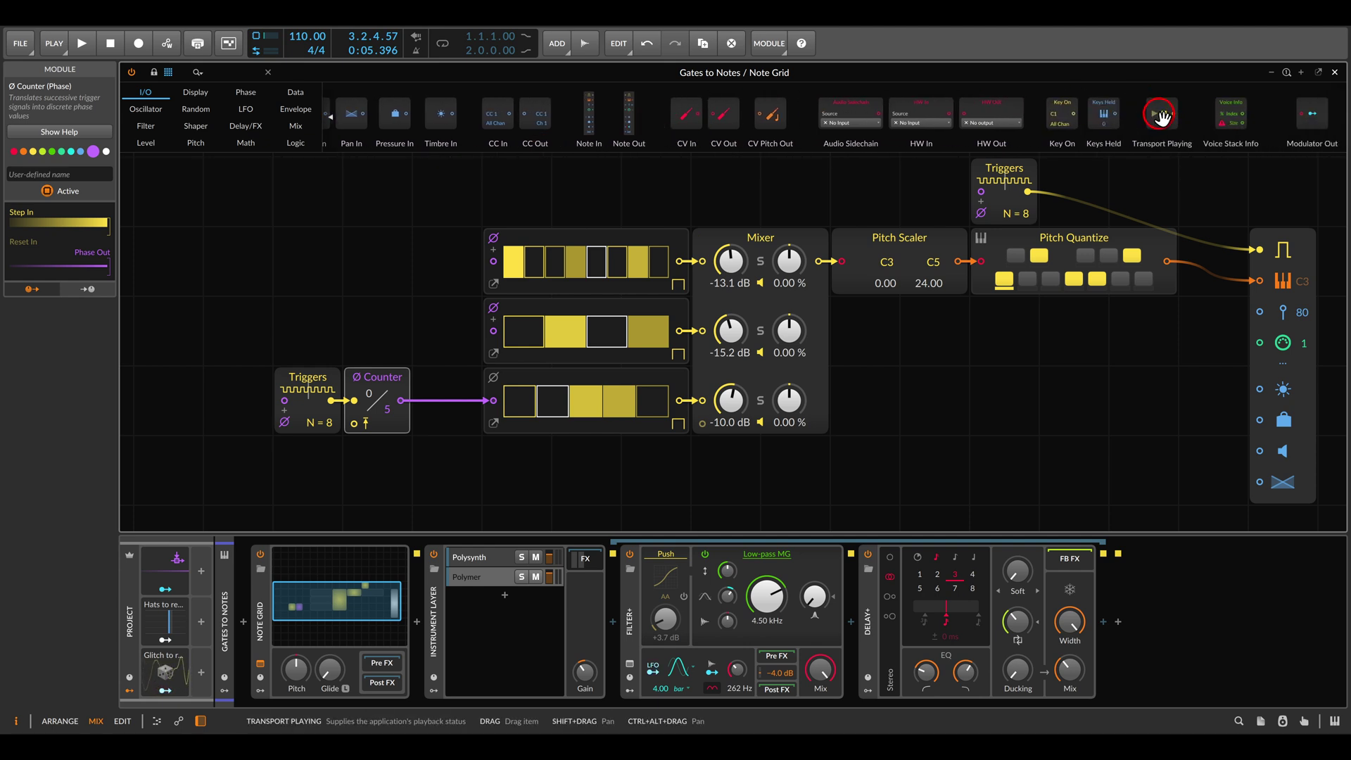
drag(1161, 117, 317, 467)
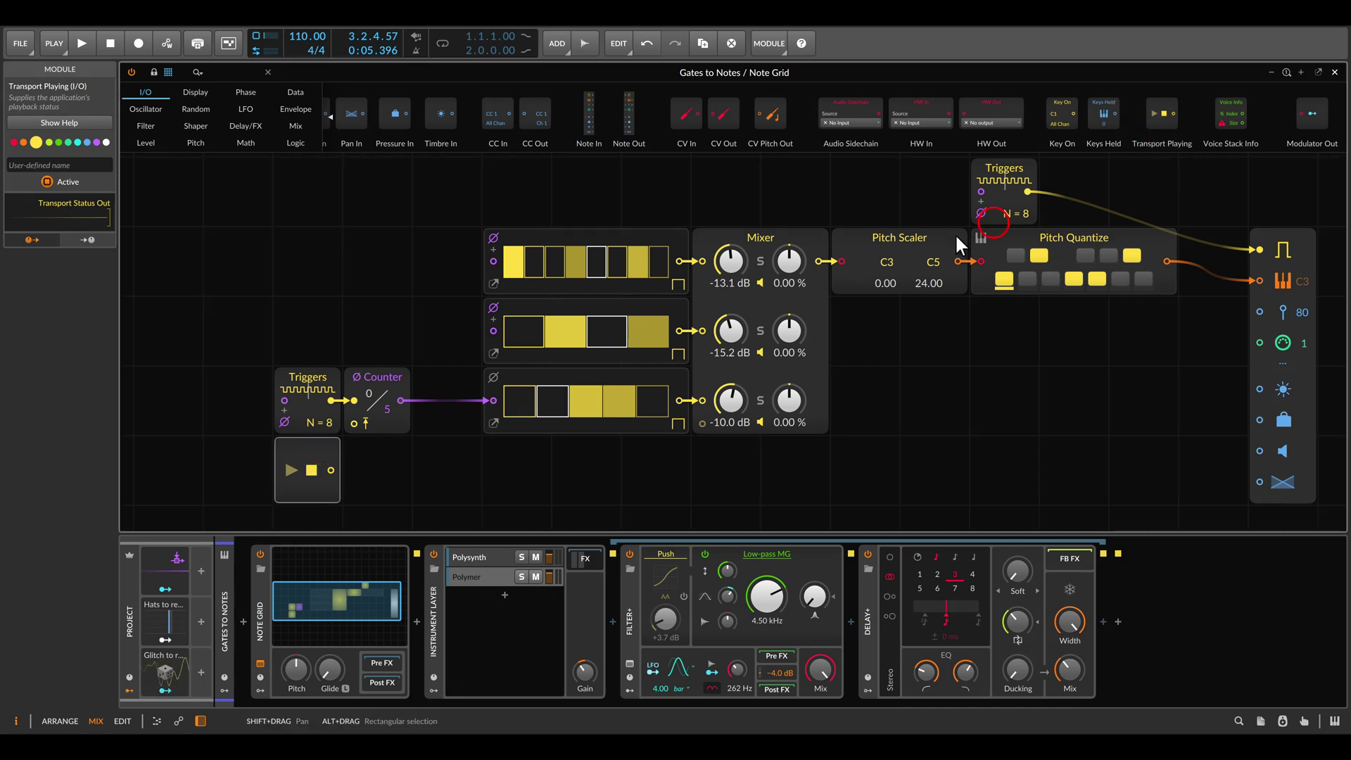
drag(333, 456, 353, 423)
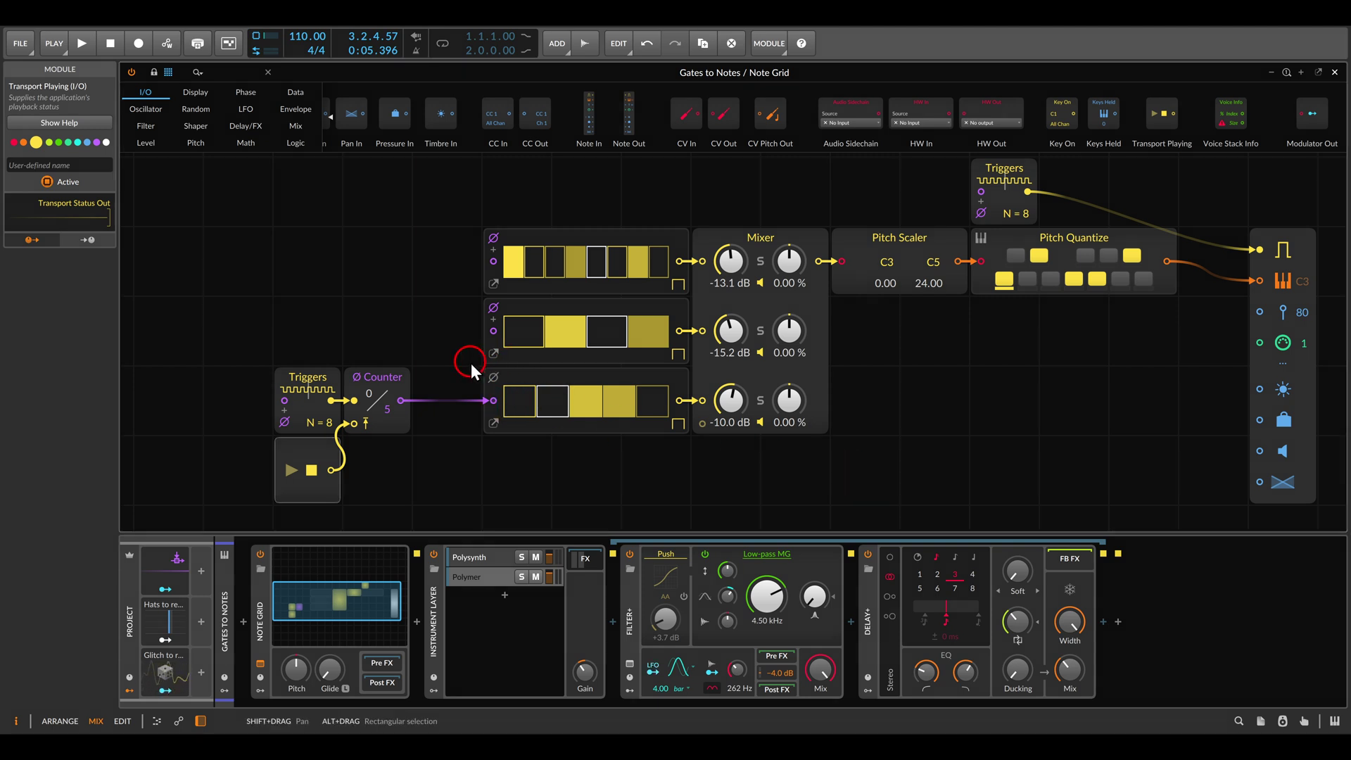
drag(641, 450, 675, 457)
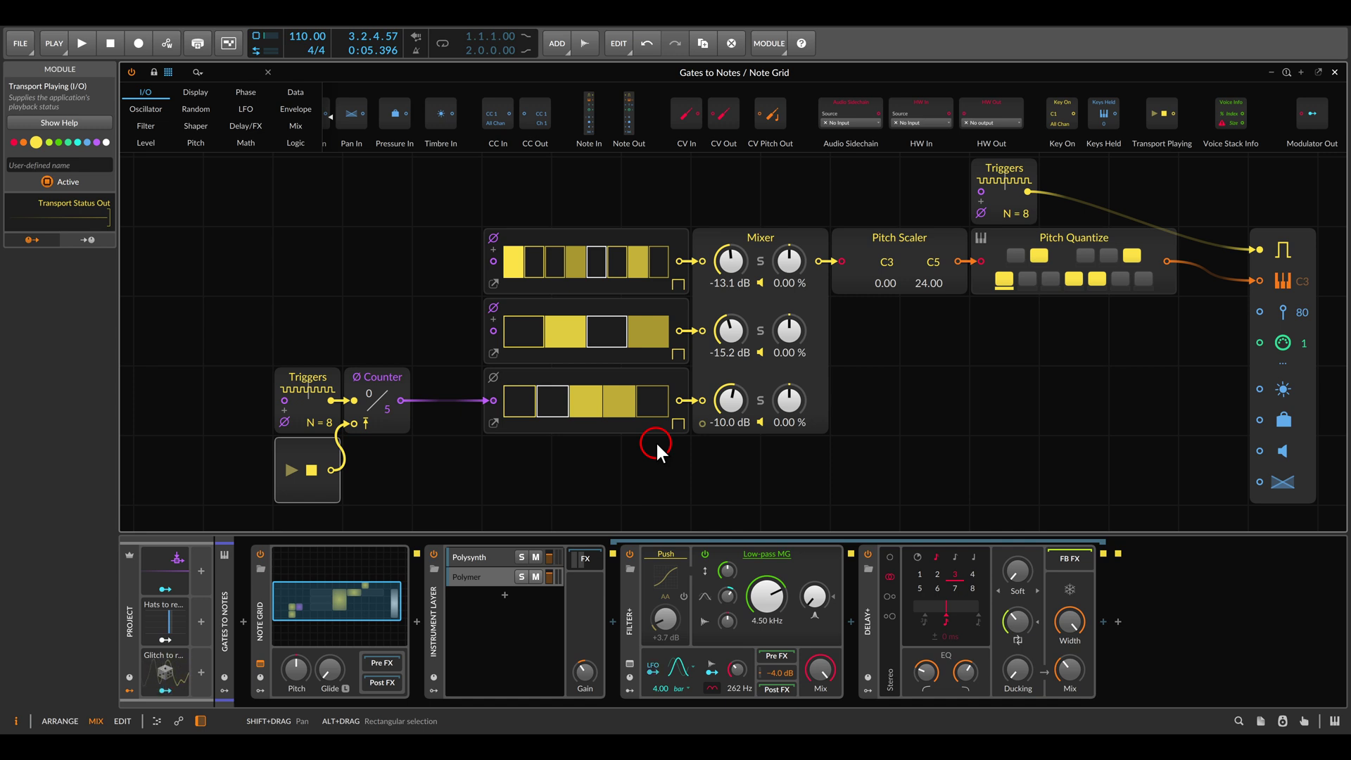
key(space)
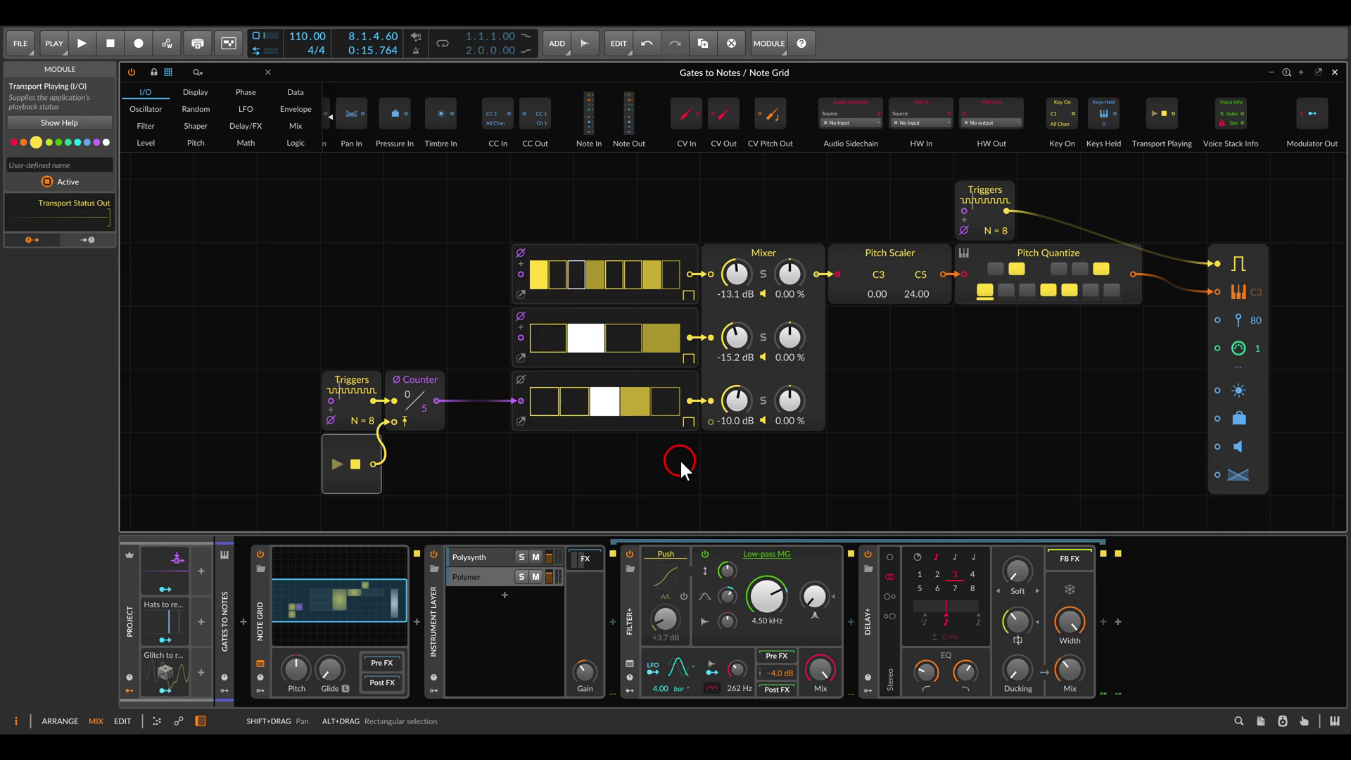
Add a Probabilities sequencer with its last step near 23%, feed a fourth Mixer channel, resume playback
click(293, 93)
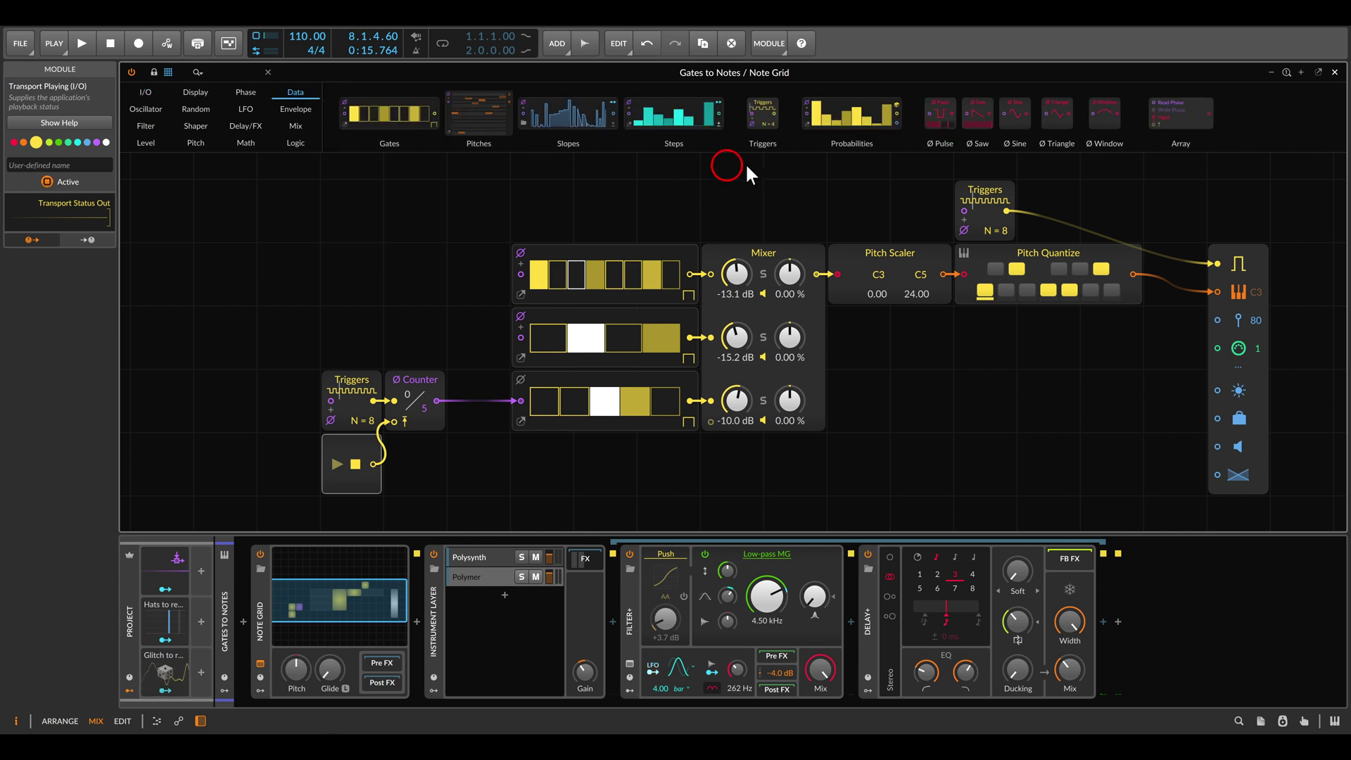
drag(844, 121, 555, 462)
scroll(813, 364, up, 3)
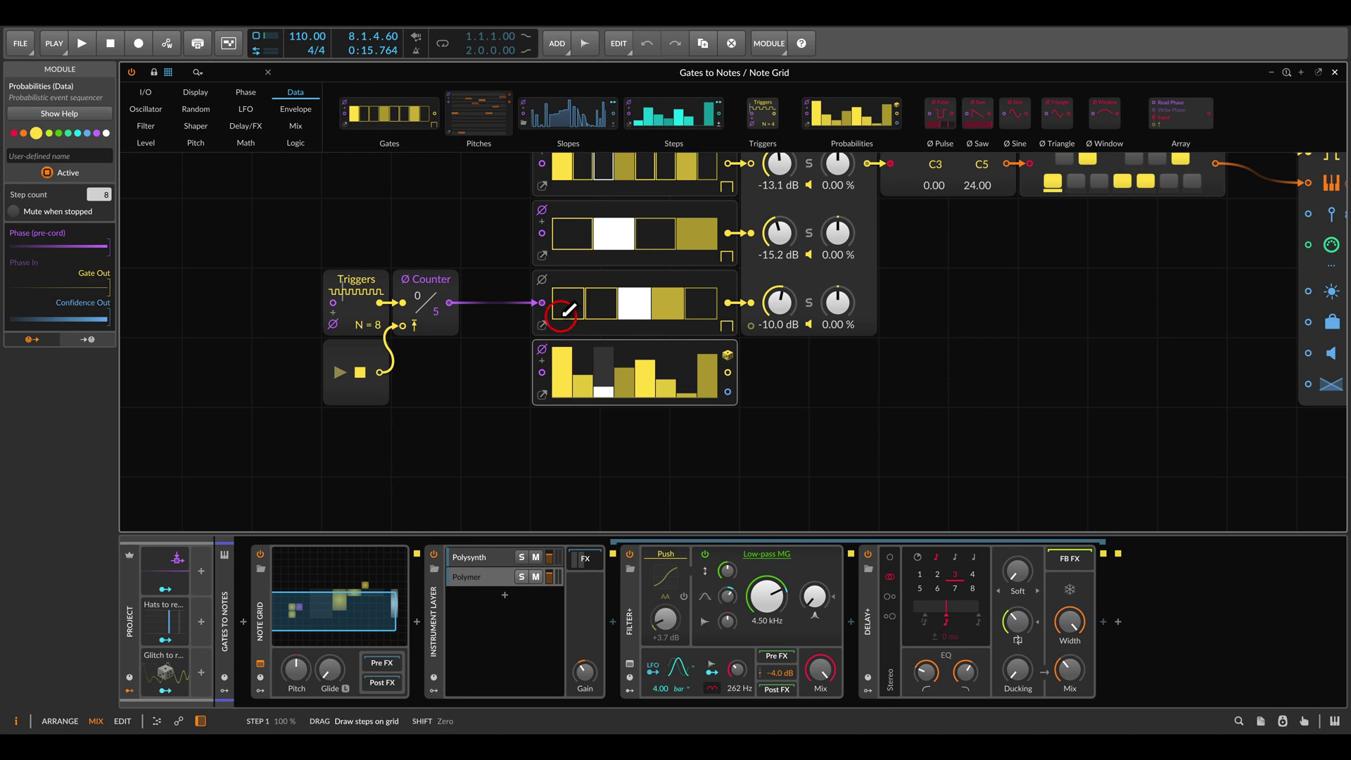
scroll(647, 355, up, 2)
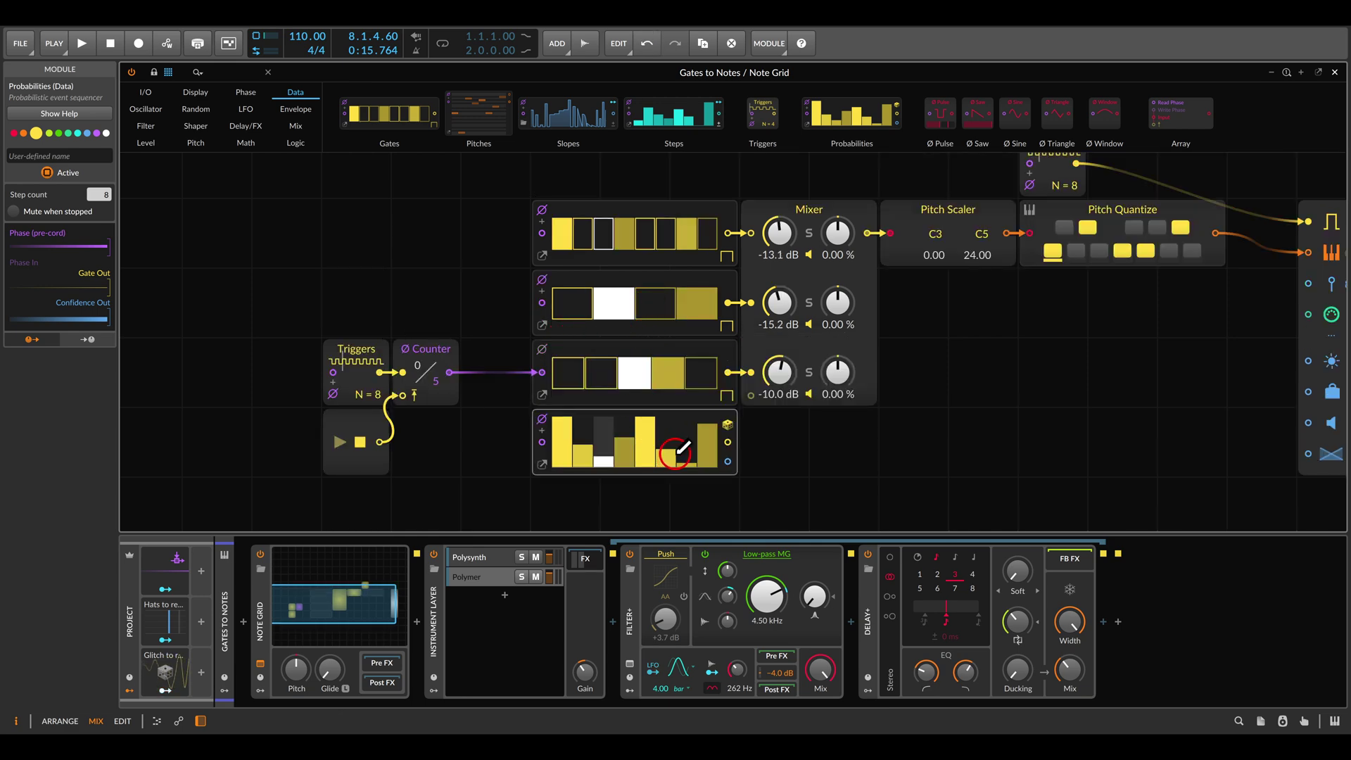
scroll(665, 408, down, 4)
scroll(666, 408, up, 2)
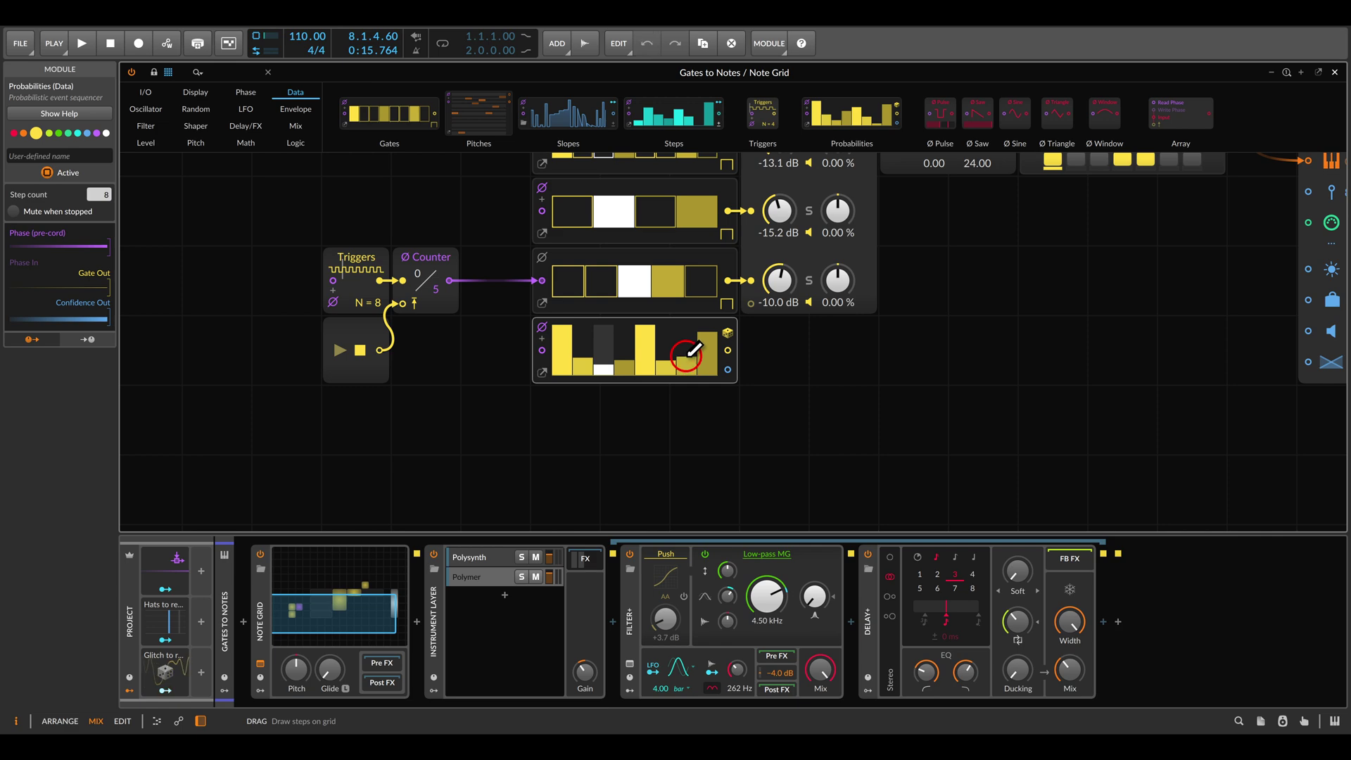
drag(720, 343, 717, 361)
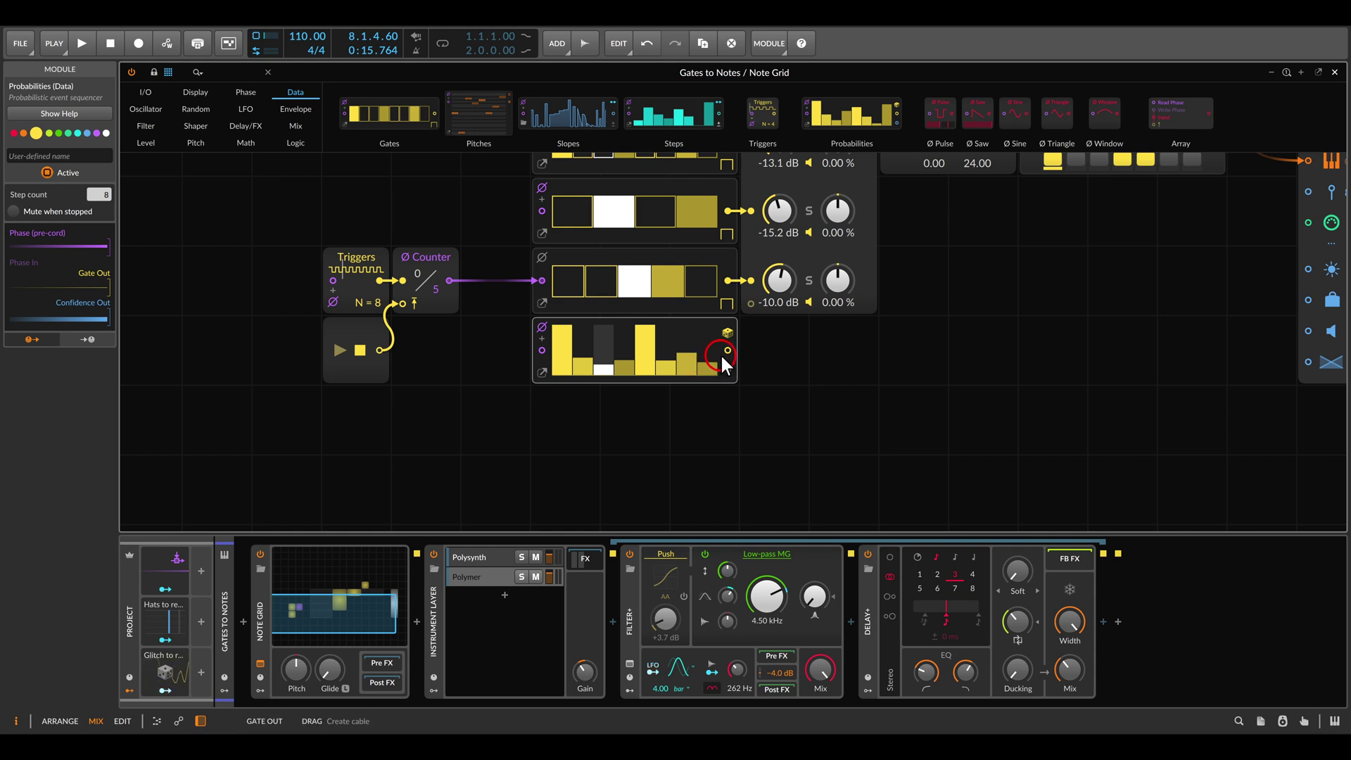
click(750, 303)
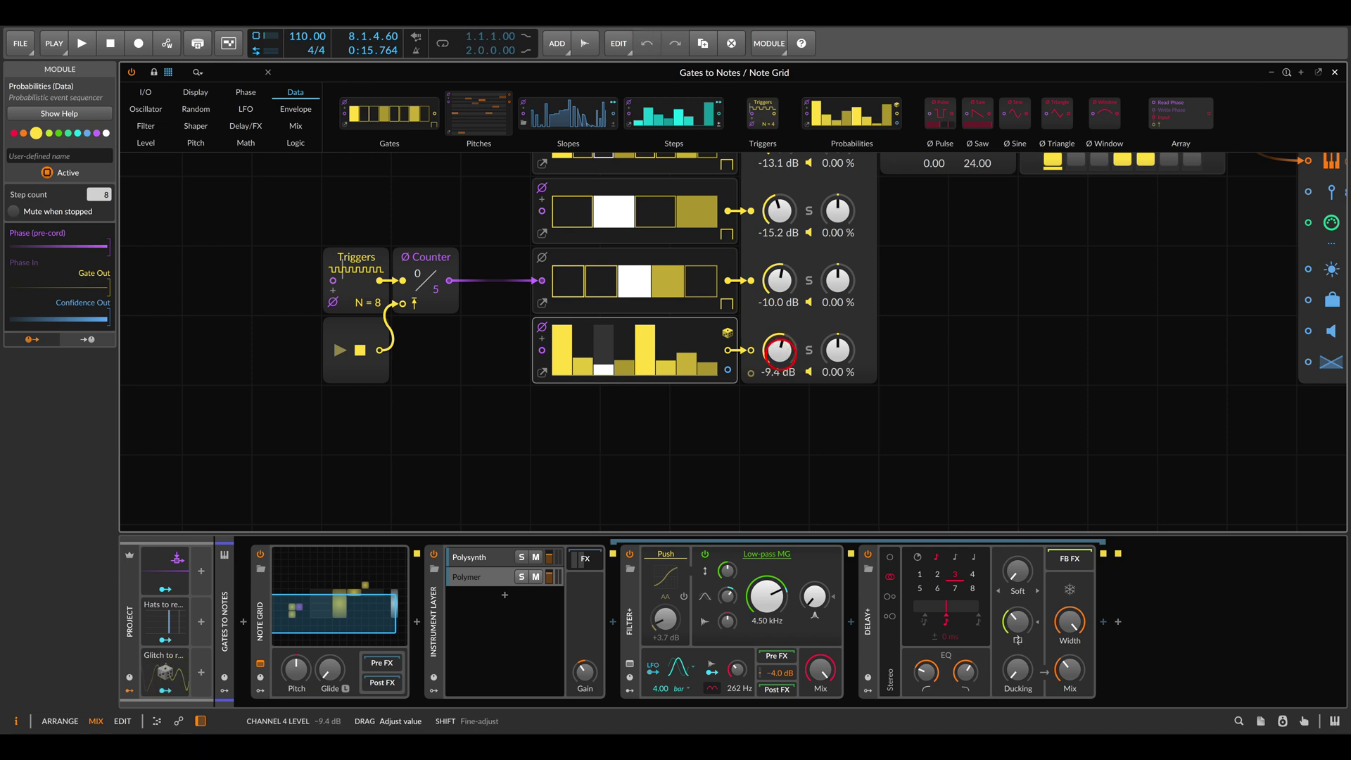
scroll(822, 342, down, 4)
key(space)
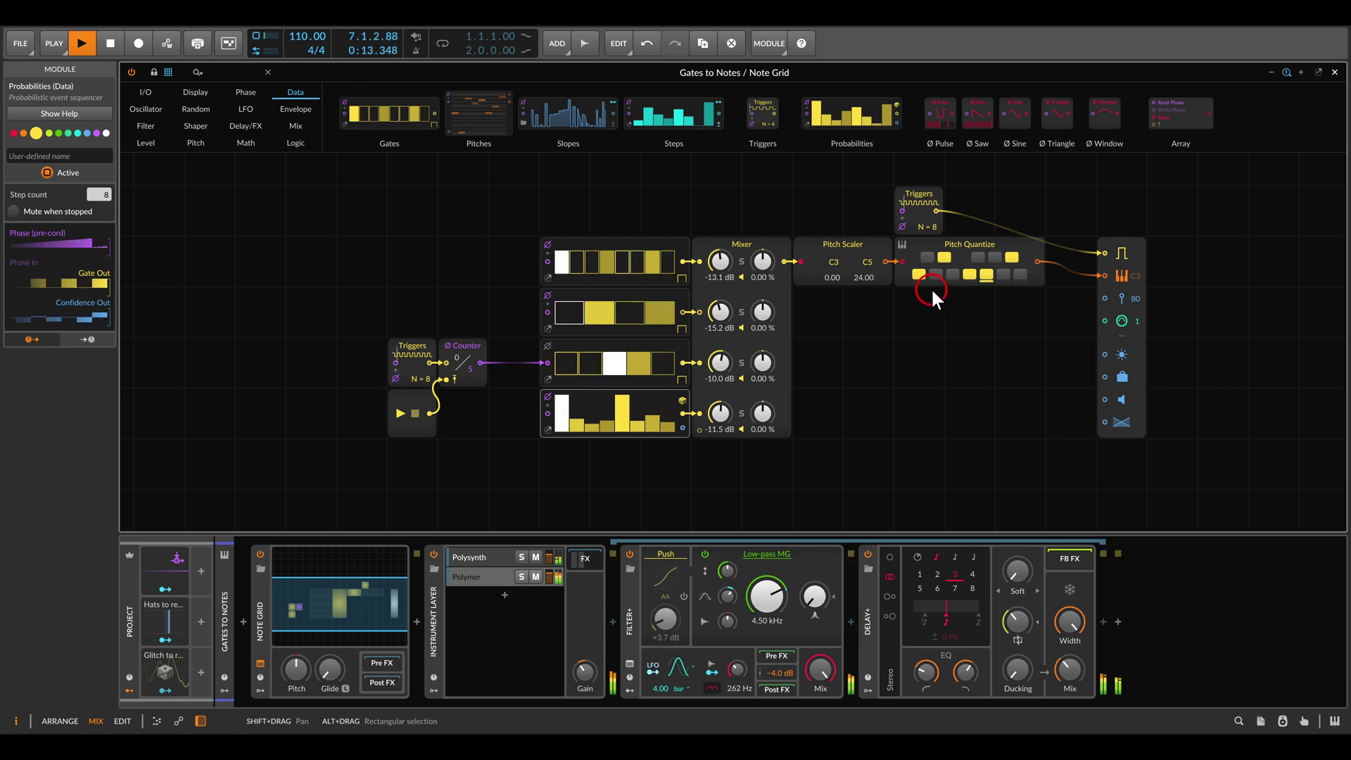
Delete the upper Triggers module feeding the note gate input, along with its cable
click(915, 202)
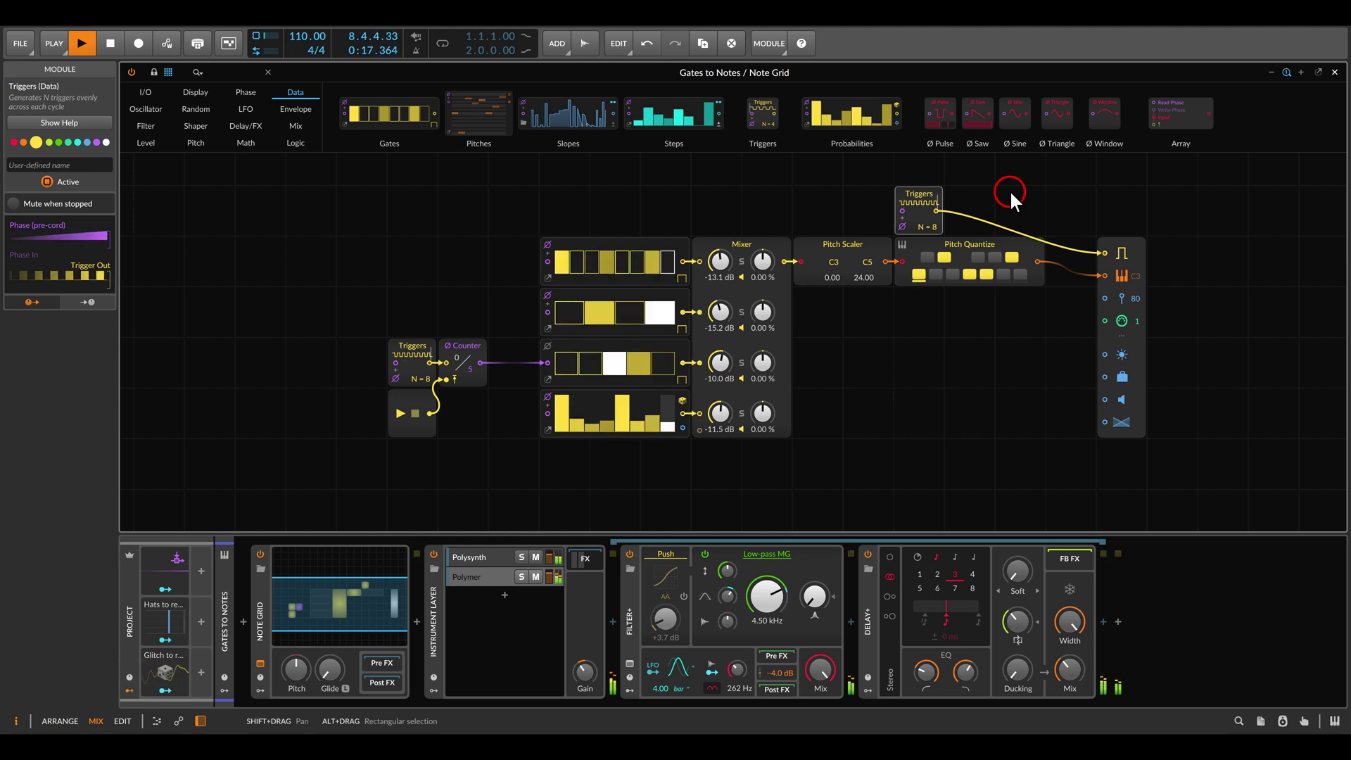
drag(1005, 193, 872, 194)
key(Delete)
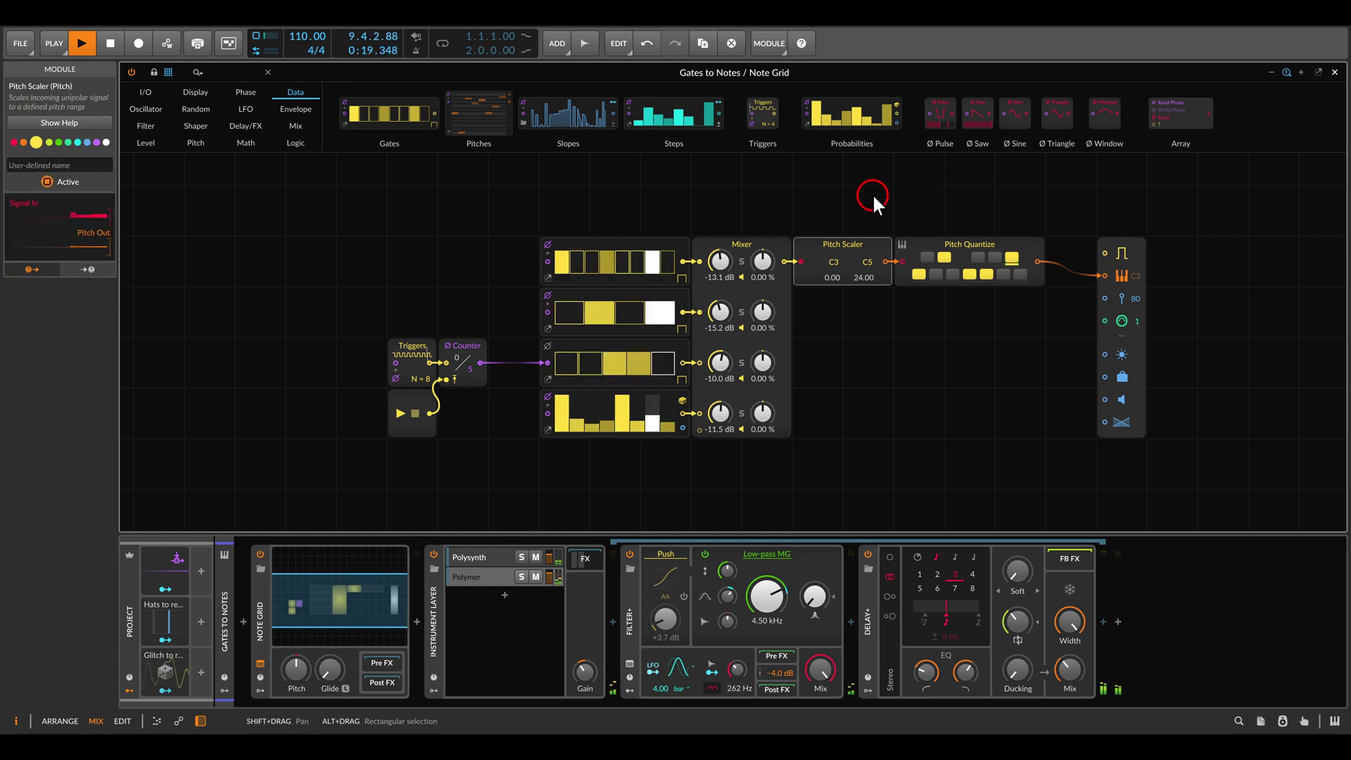
Add a hand-drawn Probabilities sequencer above Pitch Quantize and cable it to Gate In
drag(842, 116, 929, 206)
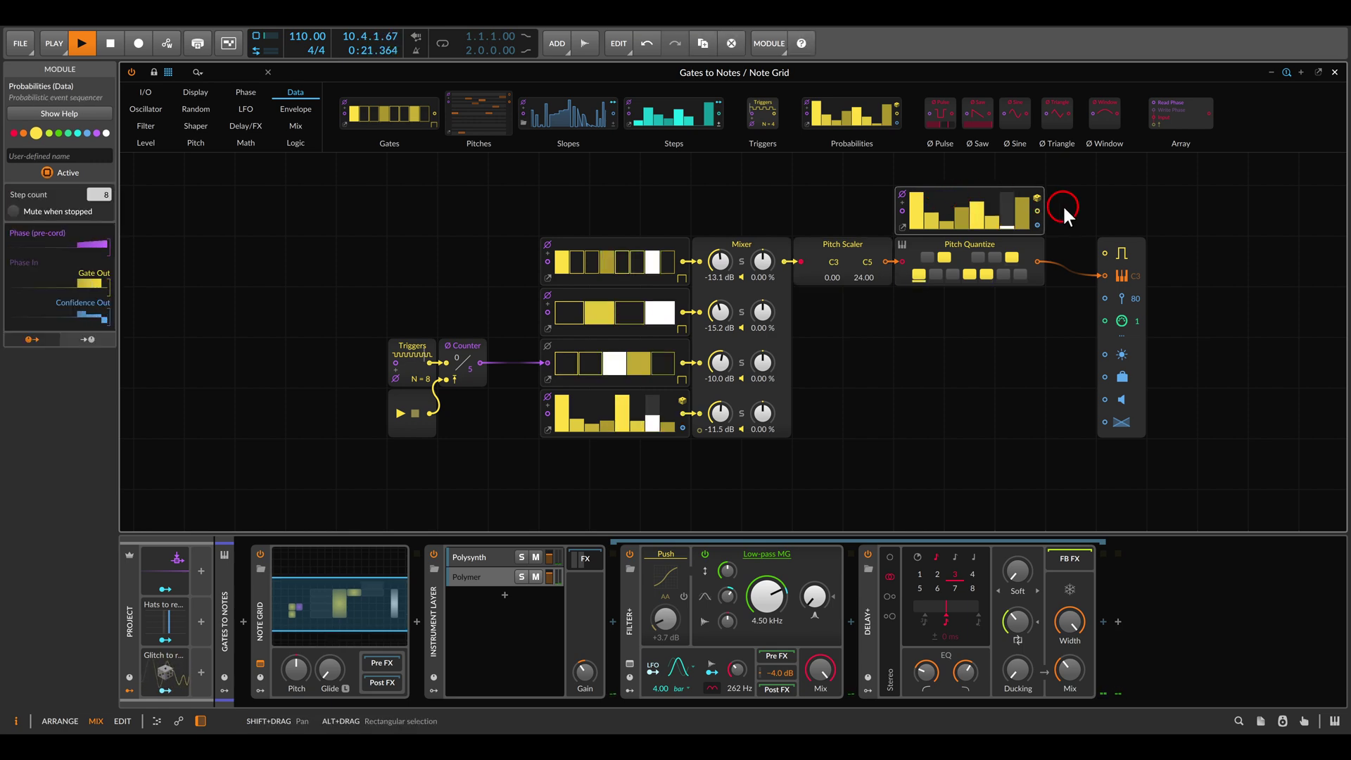
scroll(930, 412, up, 3)
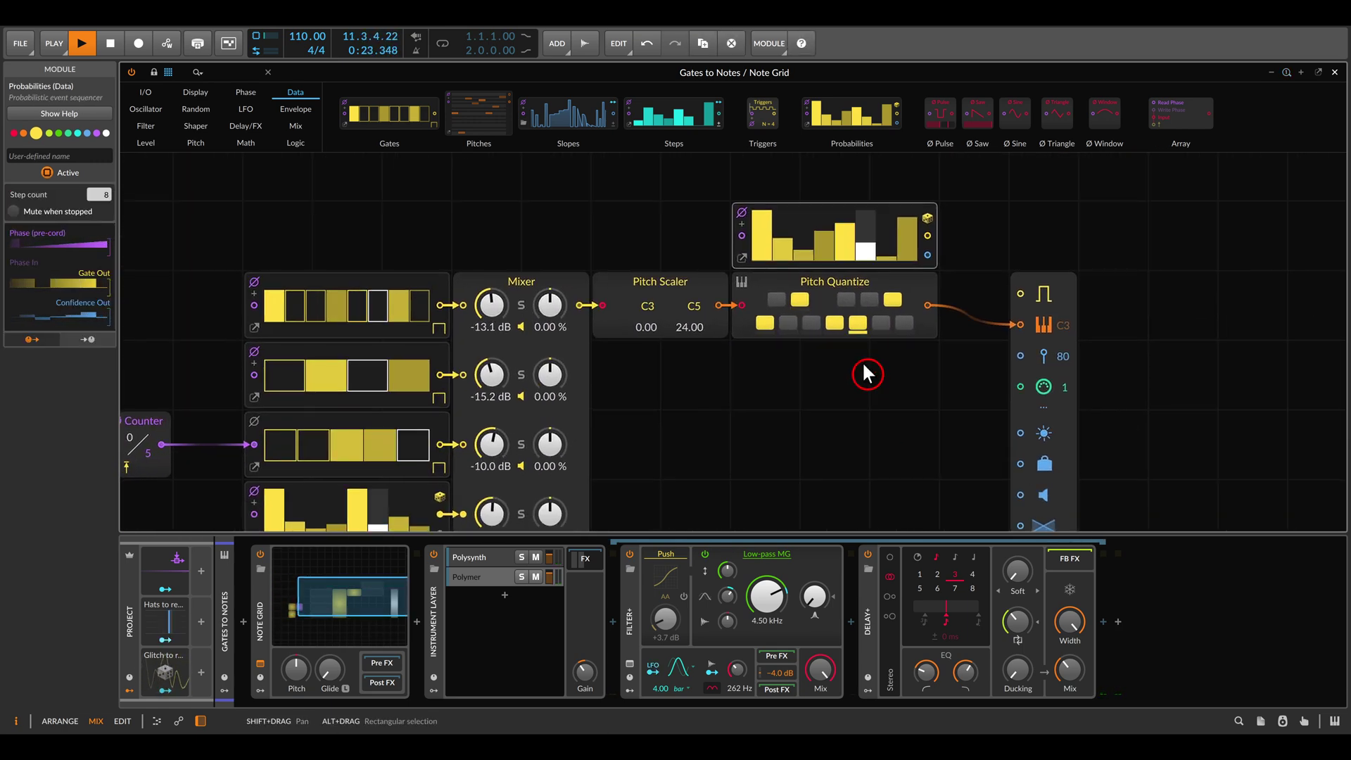
mouse_move(844, 316)
mouse_down()
mouse_move(802, 230)
mouse_move(910, 219)
mouse_move(910, 253)
mouse_up()
drag(789, 217, 790, 245)
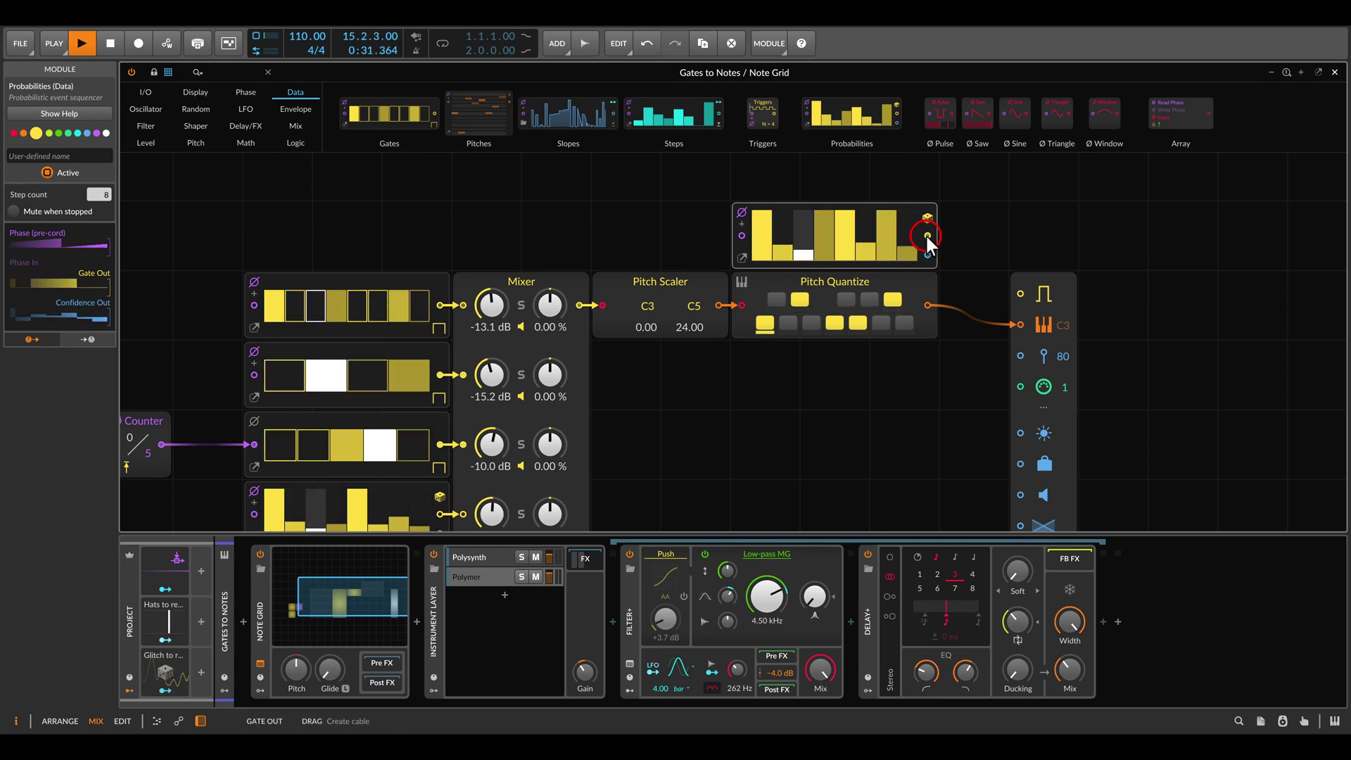
drag(927, 237, 1020, 294)
scroll(884, 350, down, 3)
drag(783, 401, 933, 390)
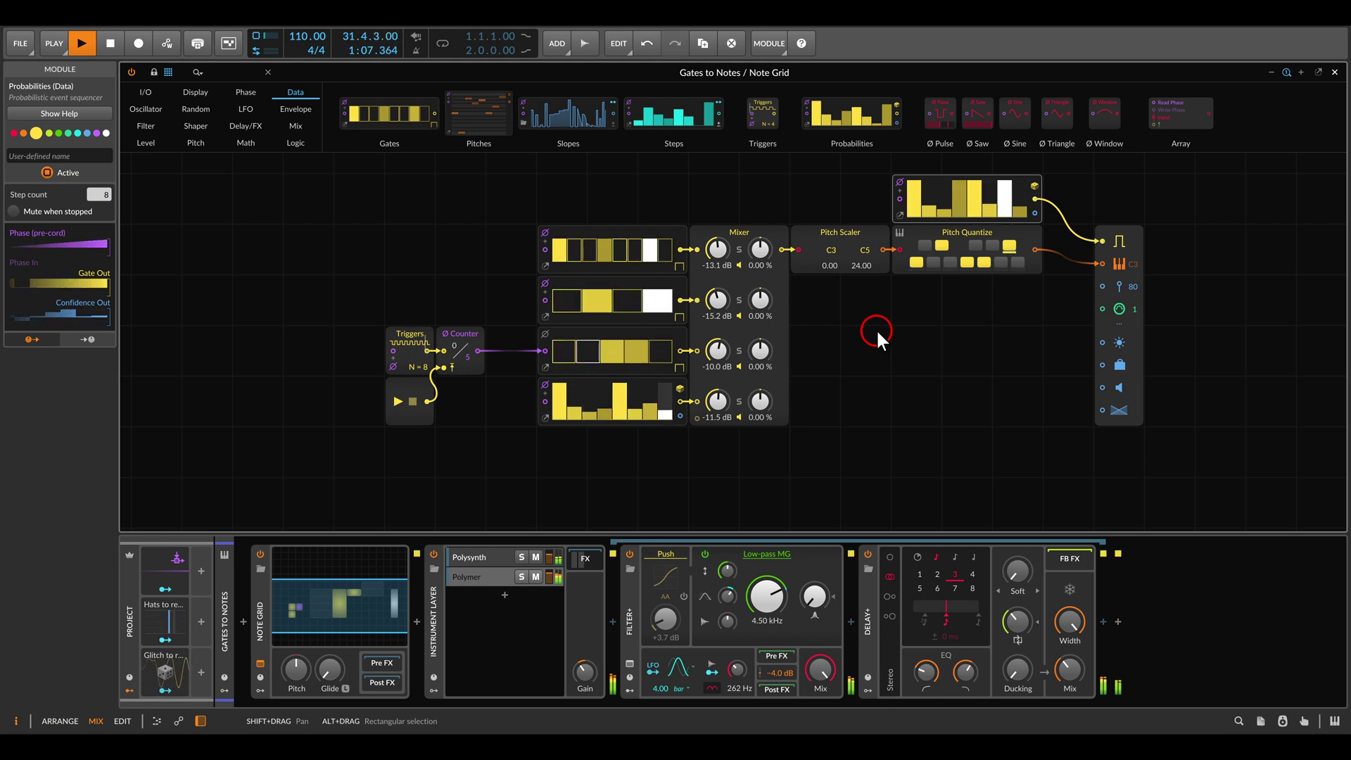
In Mix view, select the Bass, Kick, Hats and Glitch tracks
key(Escape)
key(Tab)
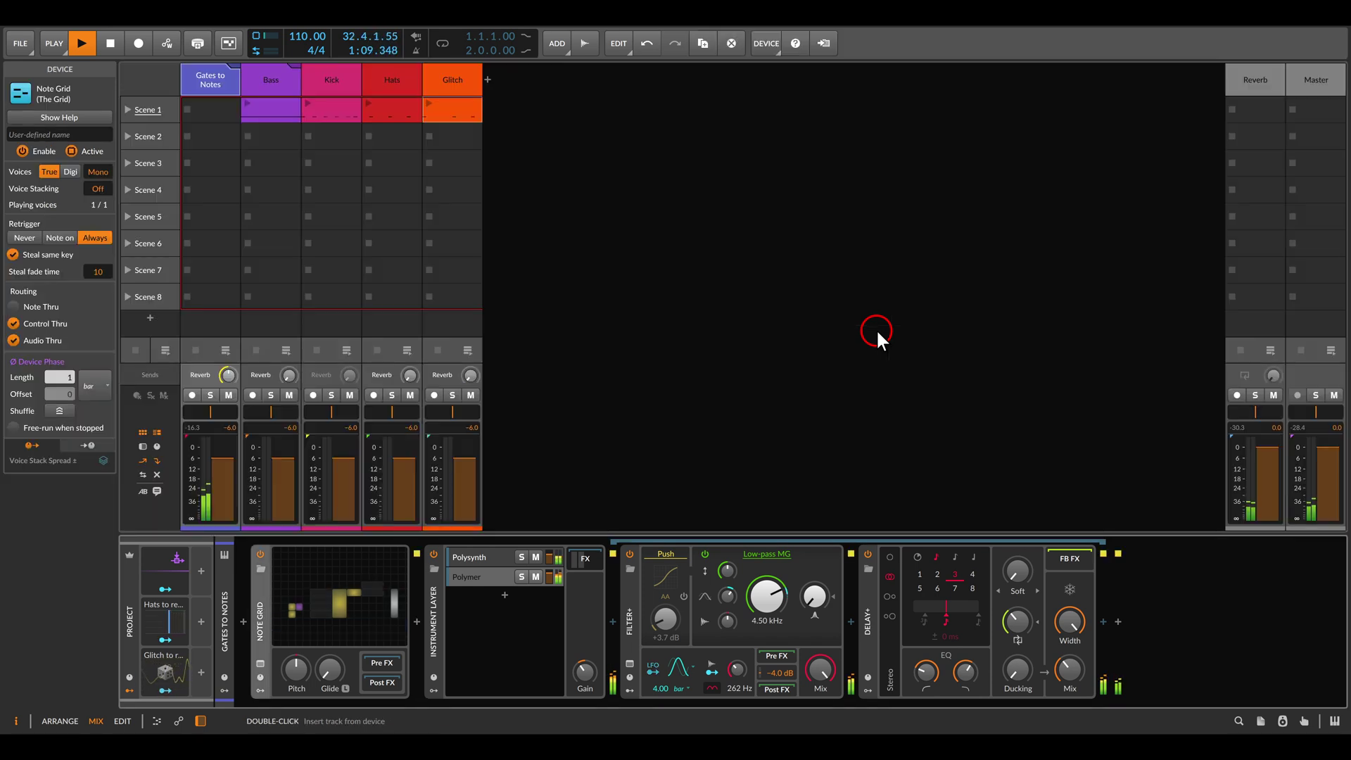
click(283, 90)
click(324, 79)
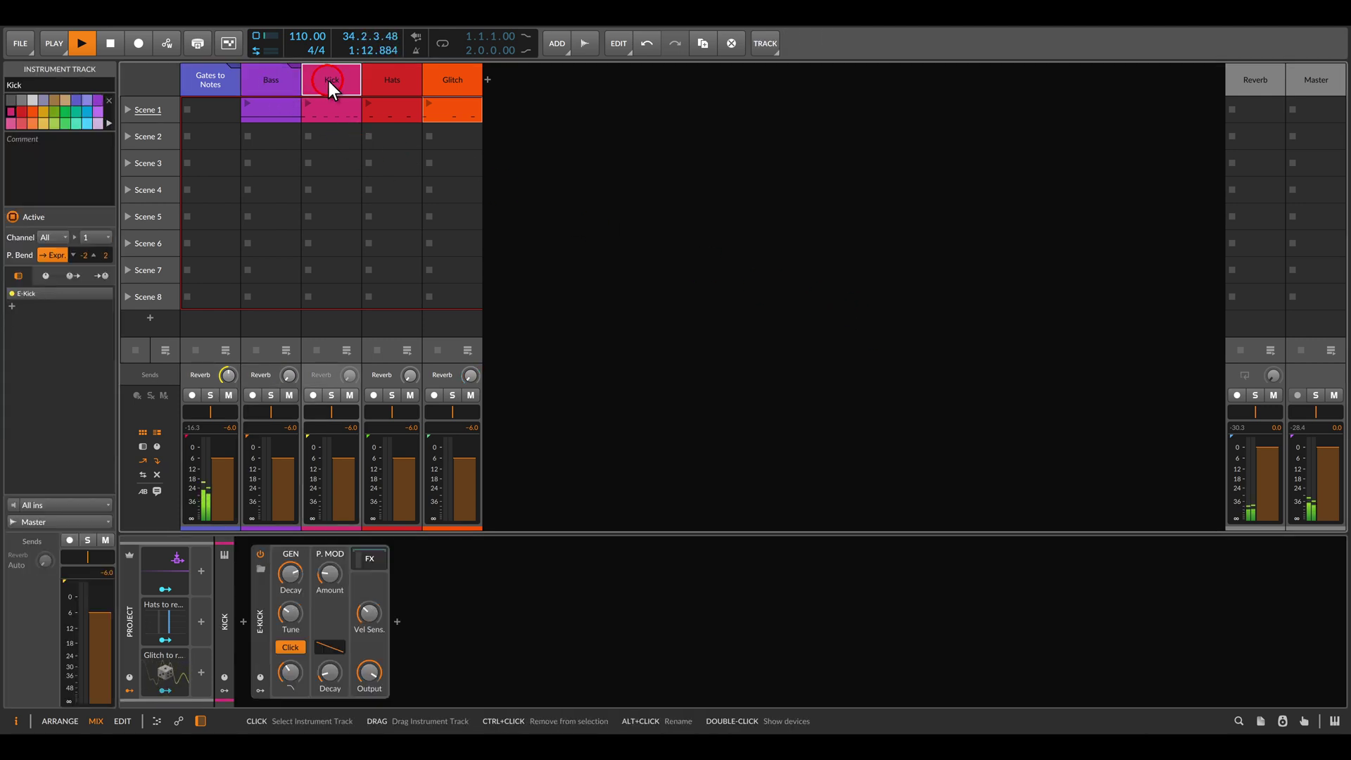
click(386, 80)
click(438, 85)
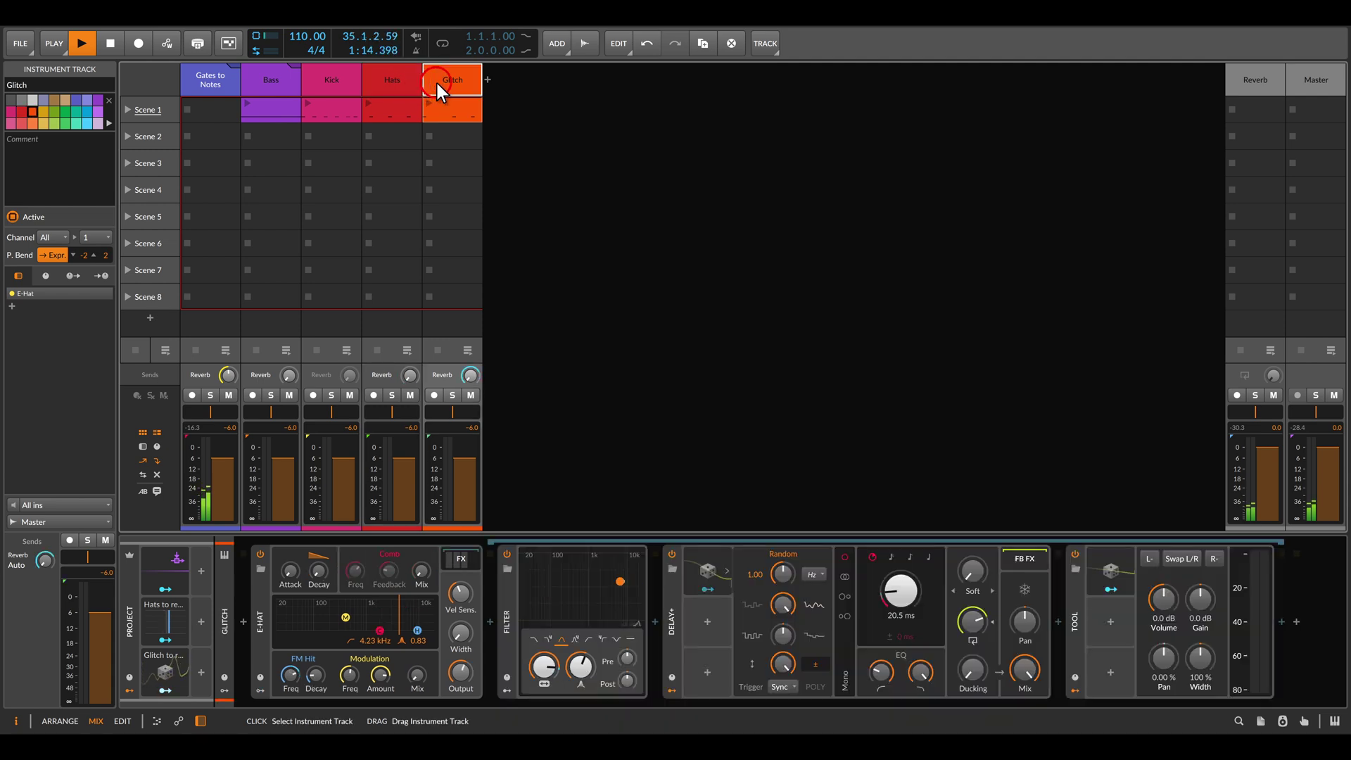
Launch Scene 1, then reopen the Note Grid patch on the Gates to Notes track
click(128, 110)
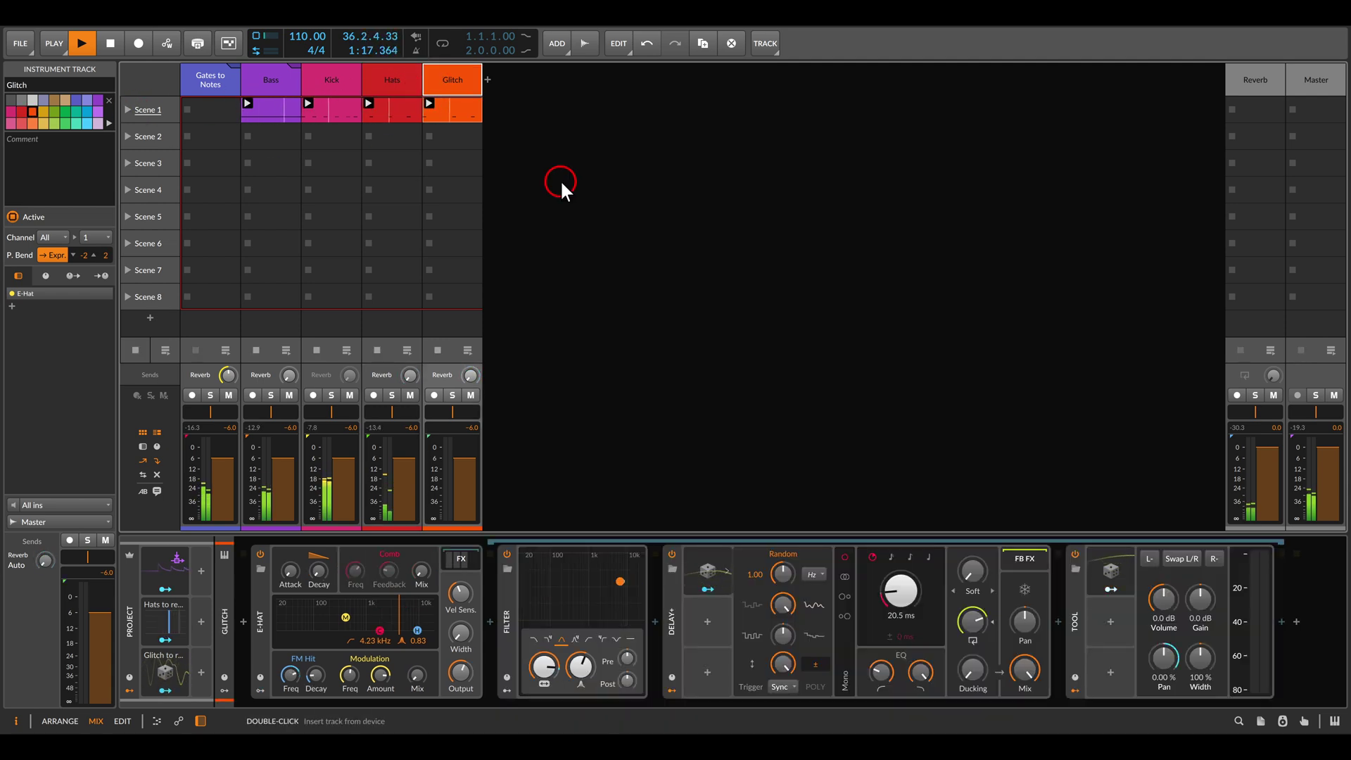
click(210, 80)
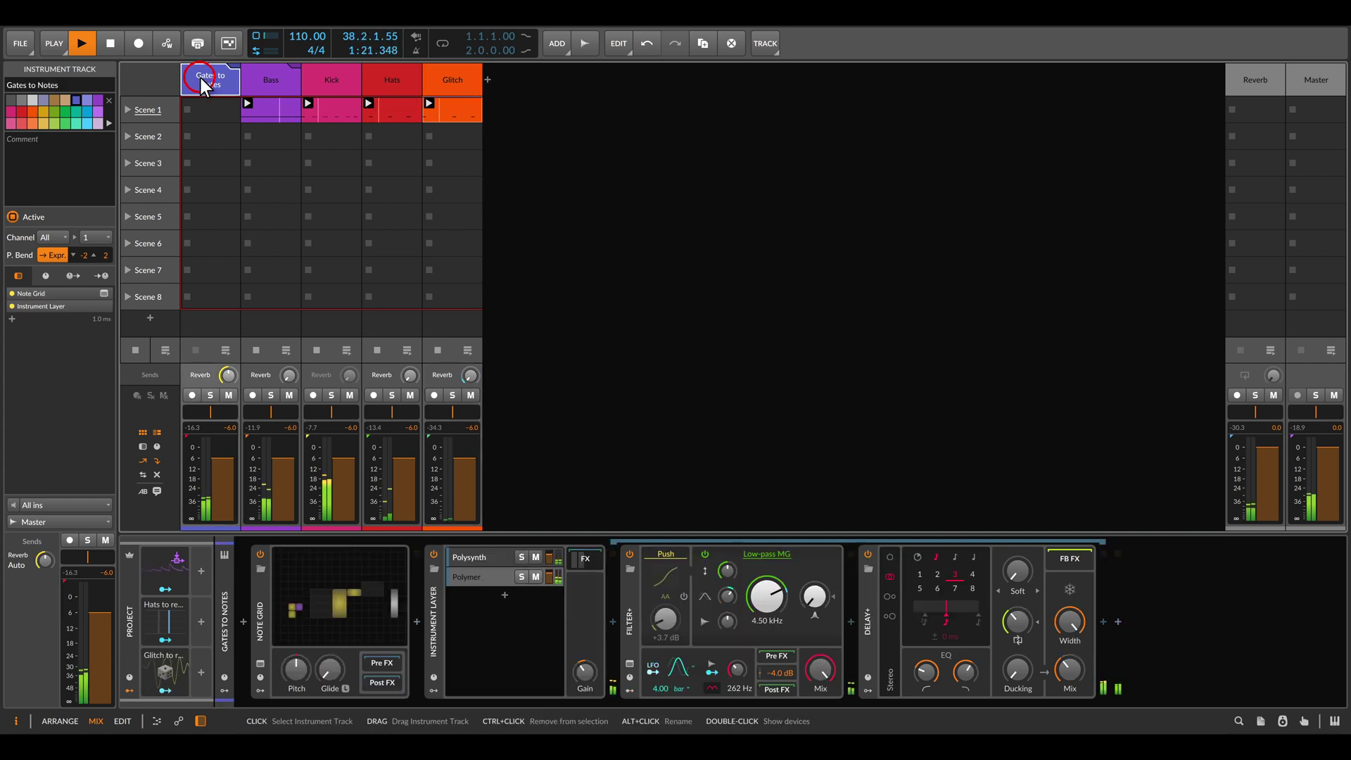
double_click(339, 602)
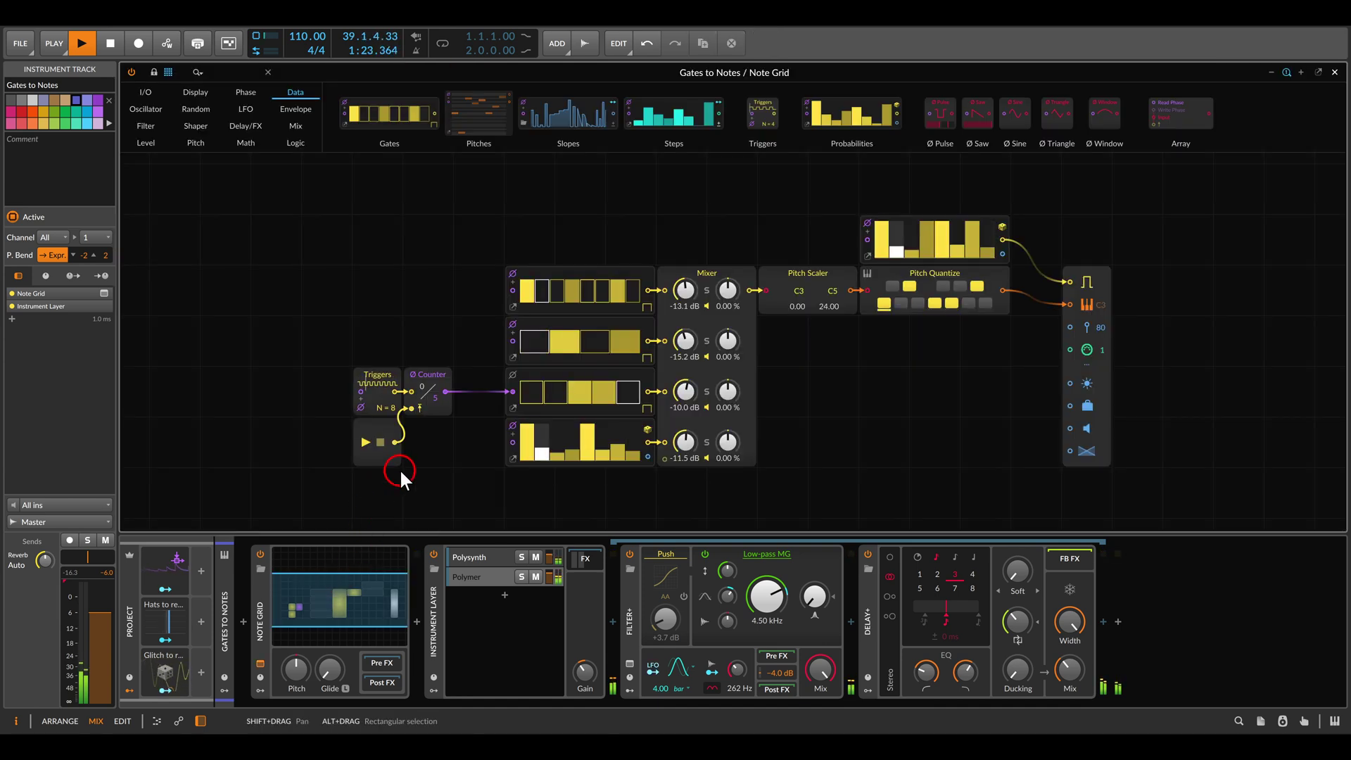